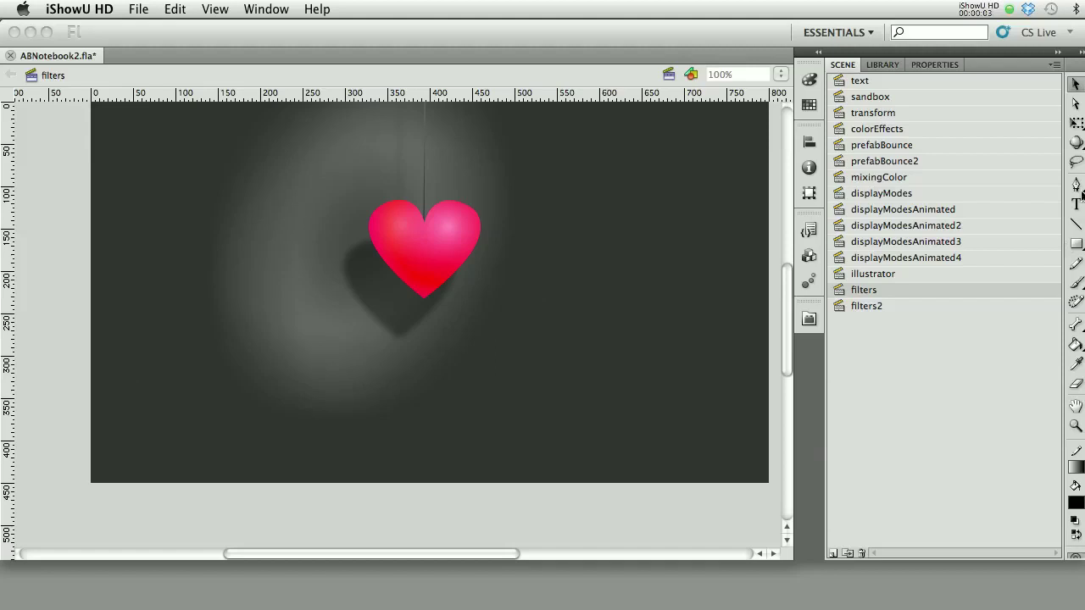
- Preview the heart animation in the filters scene and switch to the filters2 scene
left_click(757, 421)
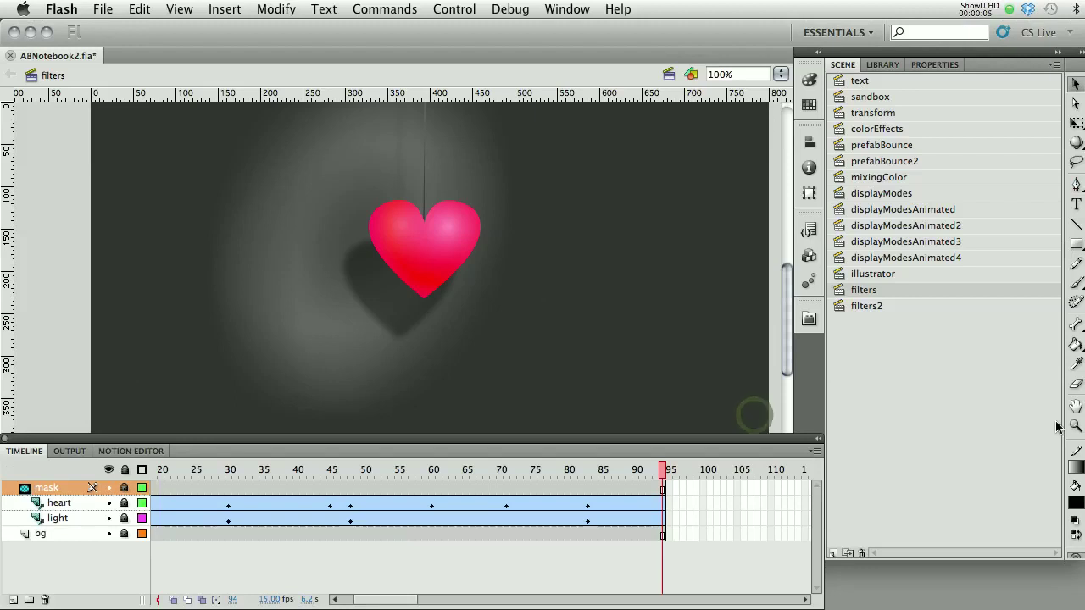
key("Return")
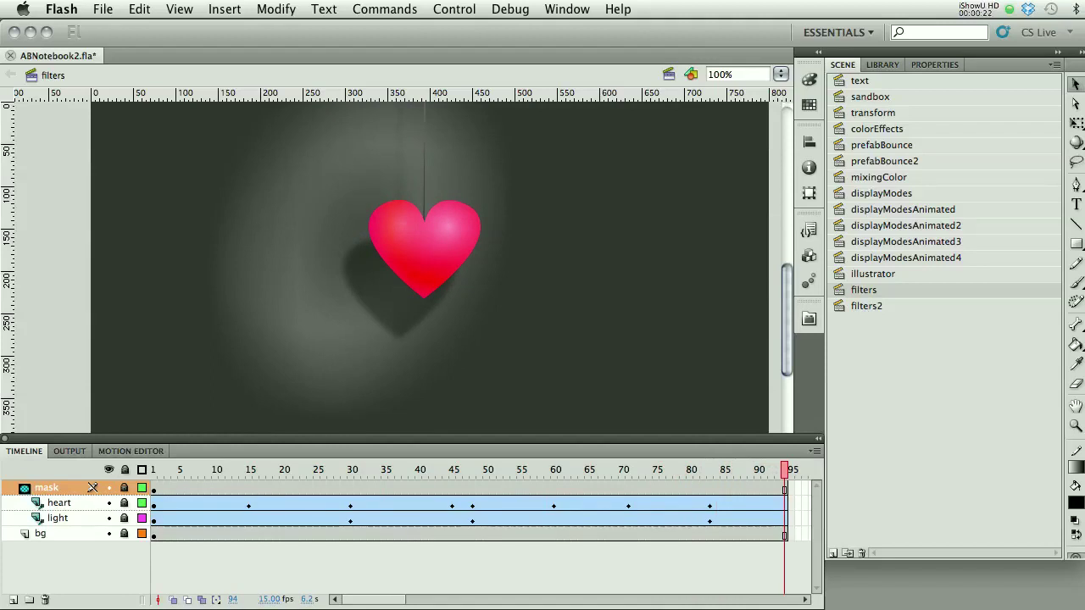
left_click(838, 307)
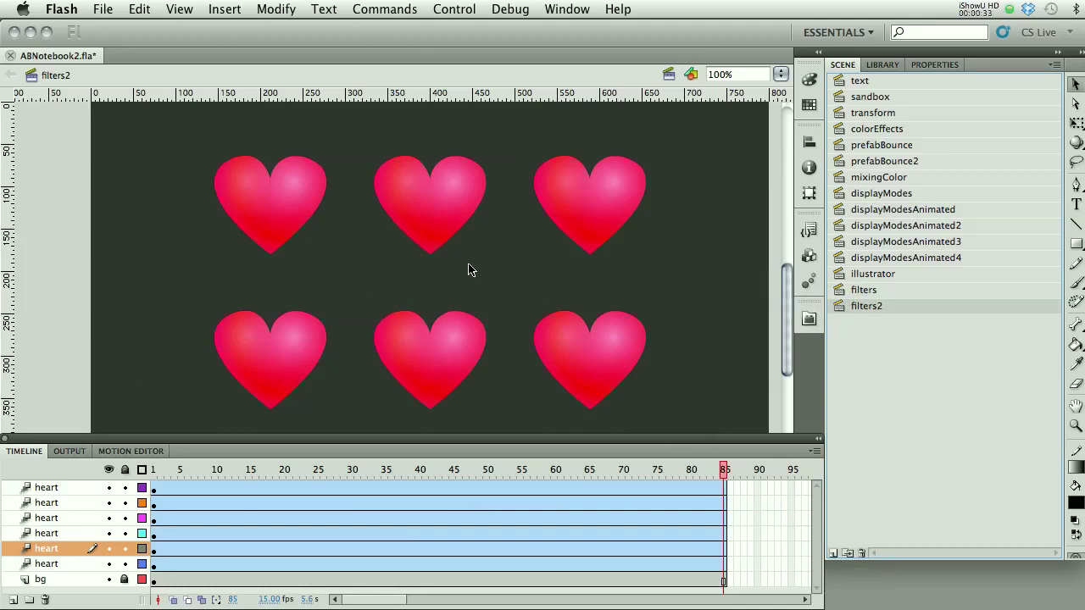
- Add a Drop Shadow filter to the heart at the right end of the lower row
left_click(928, 66)
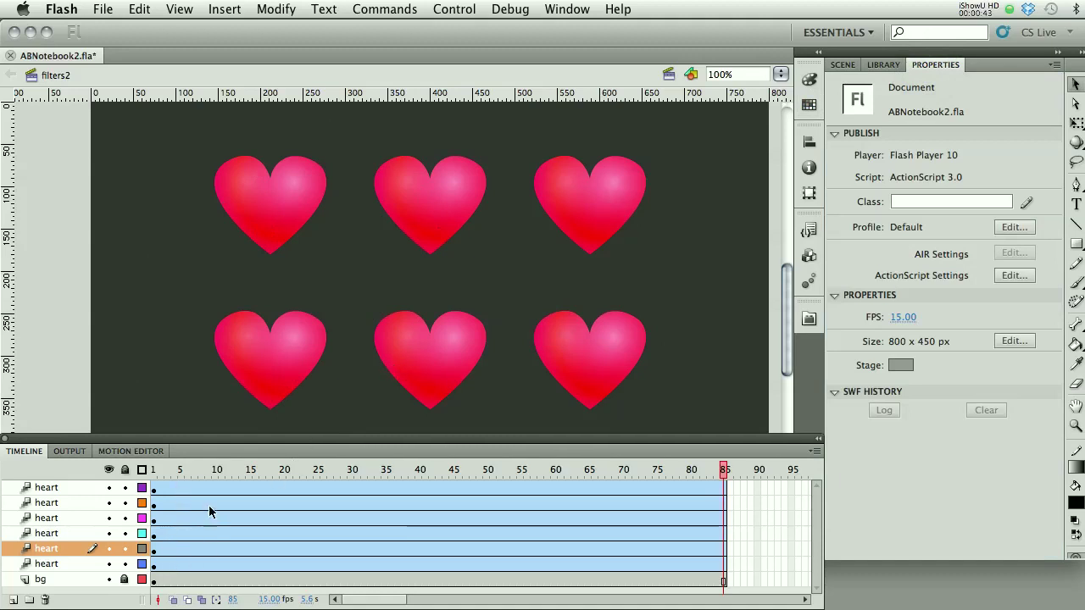
left_click(554, 344)
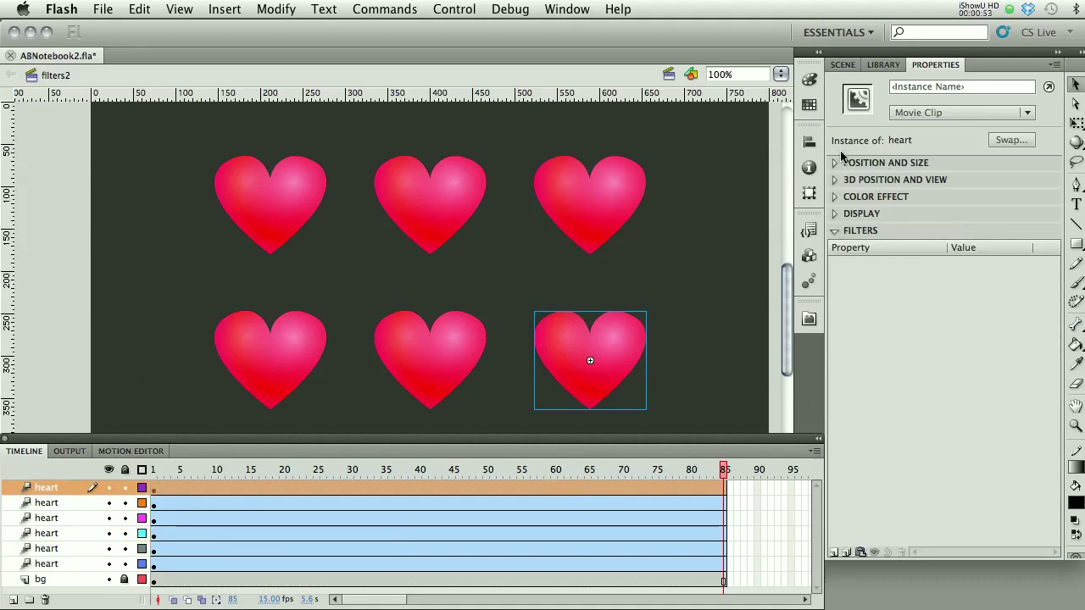
left_click(835, 230)
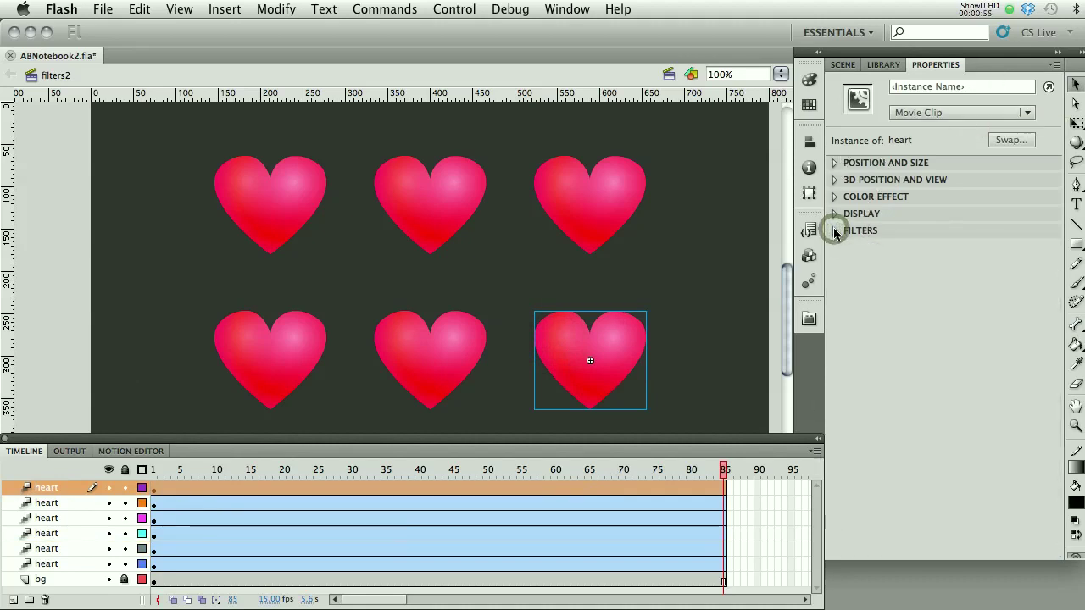
left_click(835, 230)
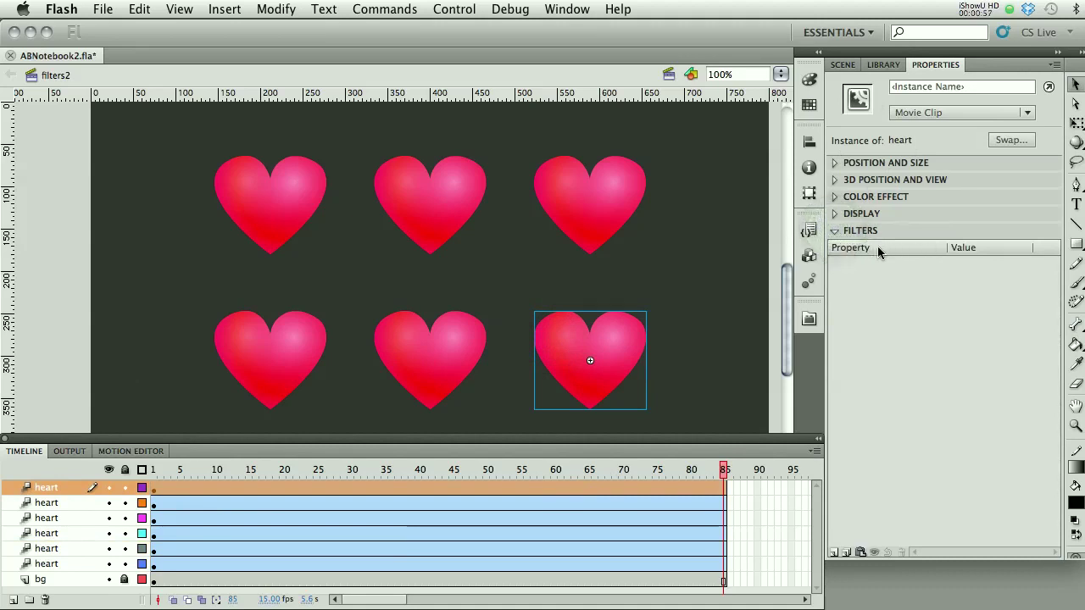
left_click(833, 555)
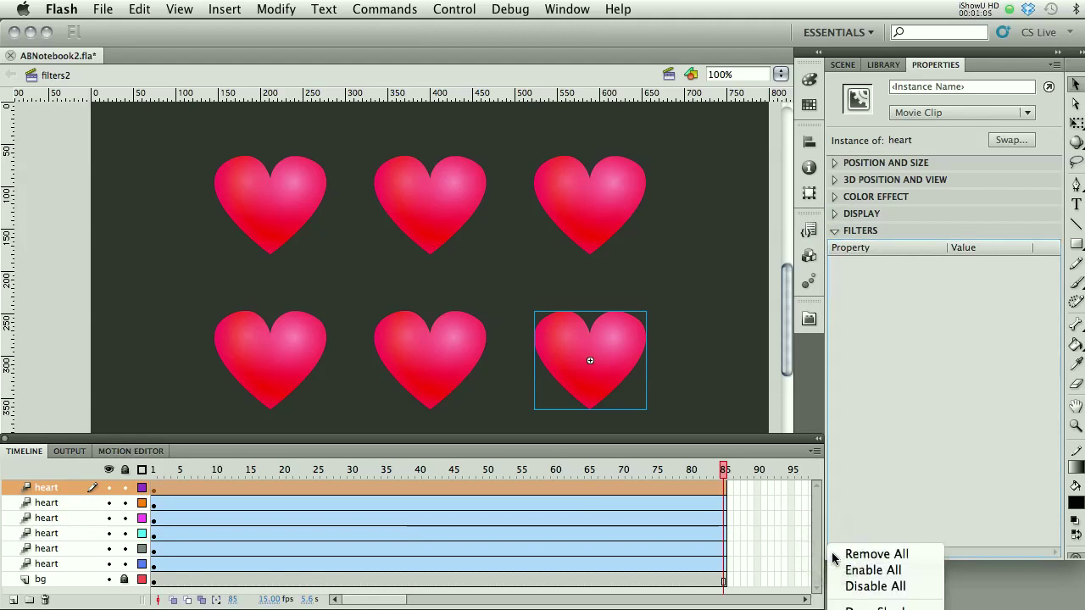
left_click(832, 553)
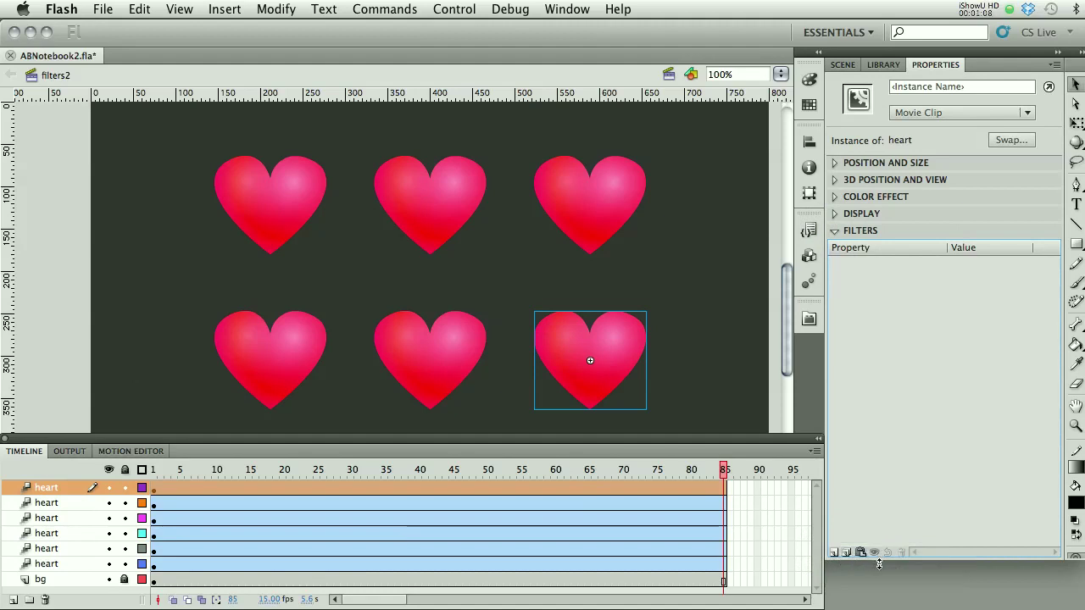
left_click_drag(878, 563, 877, 503)
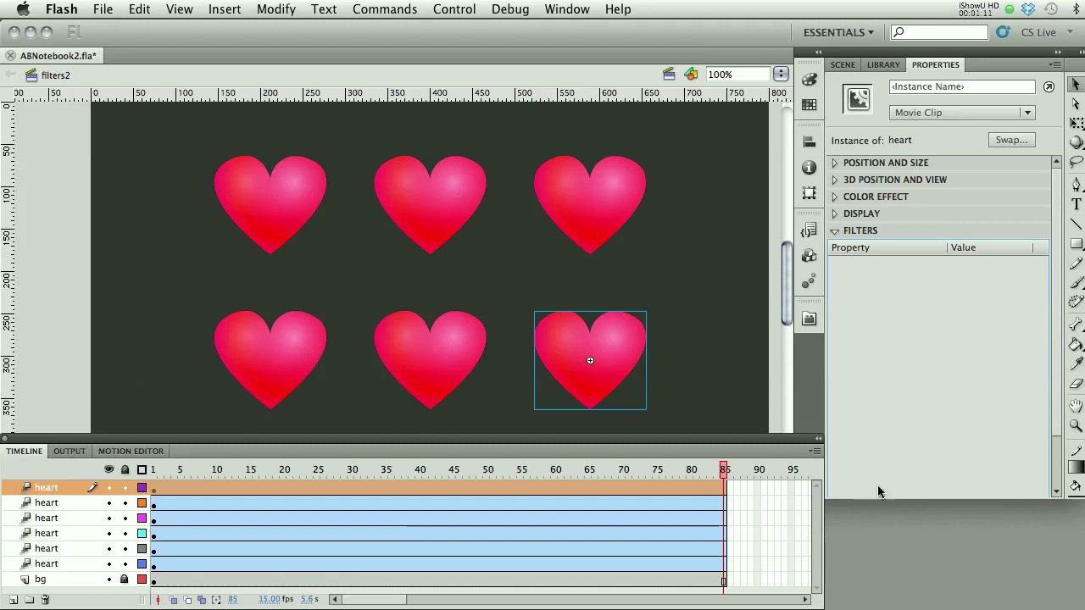
left_click(1056, 416)
left_click(835, 491)
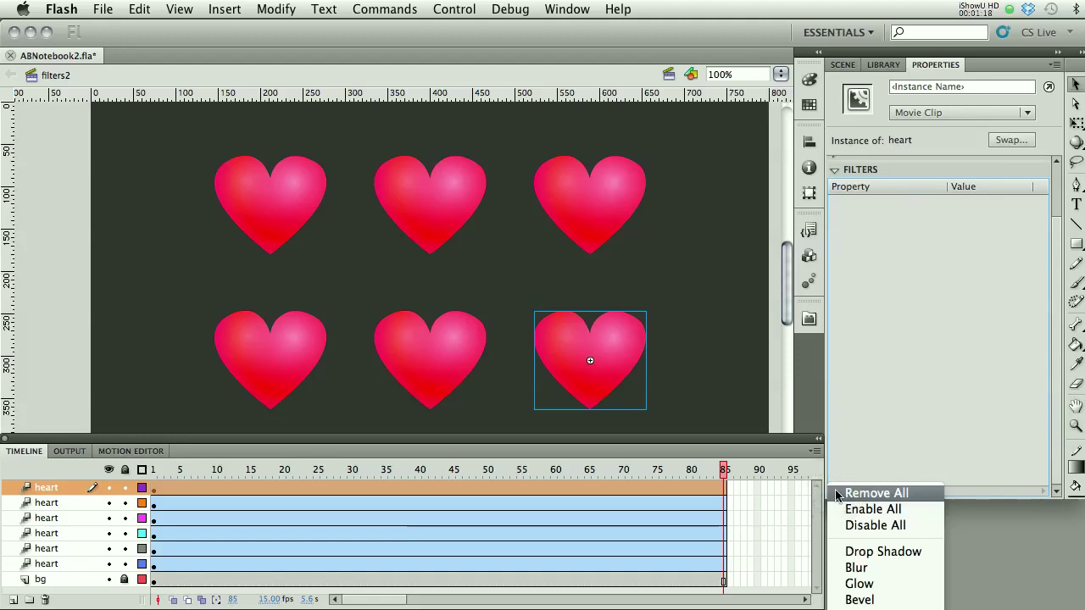
left_click(892, 553)
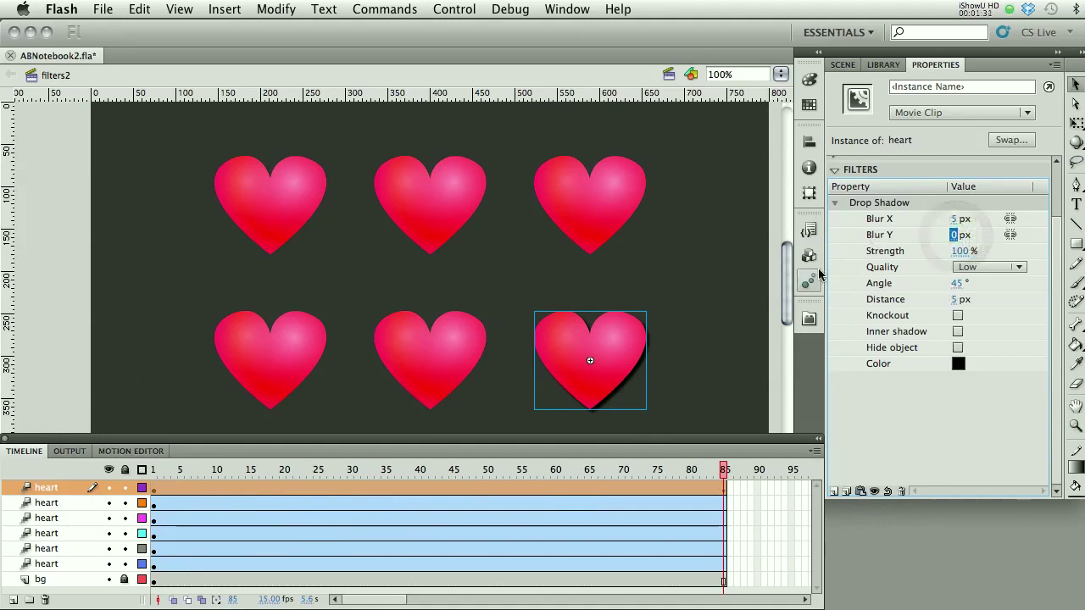
key("super+z")
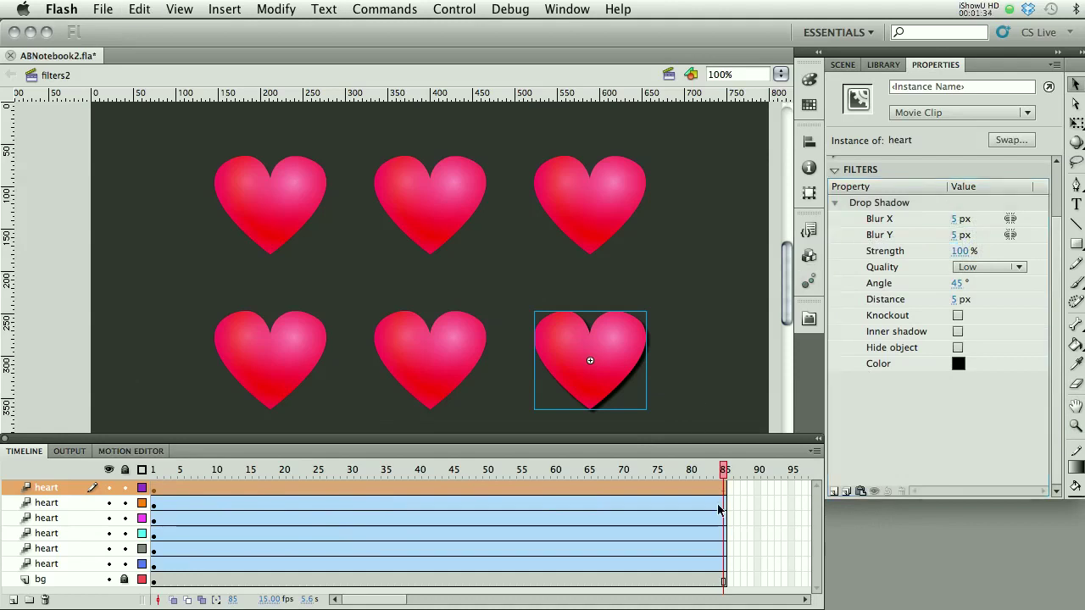
- At frame 1, set the lower-right heart's drop shadow strength to 0%
left_click_drag(721, 469, 99, 471)
left_click(619, 377)
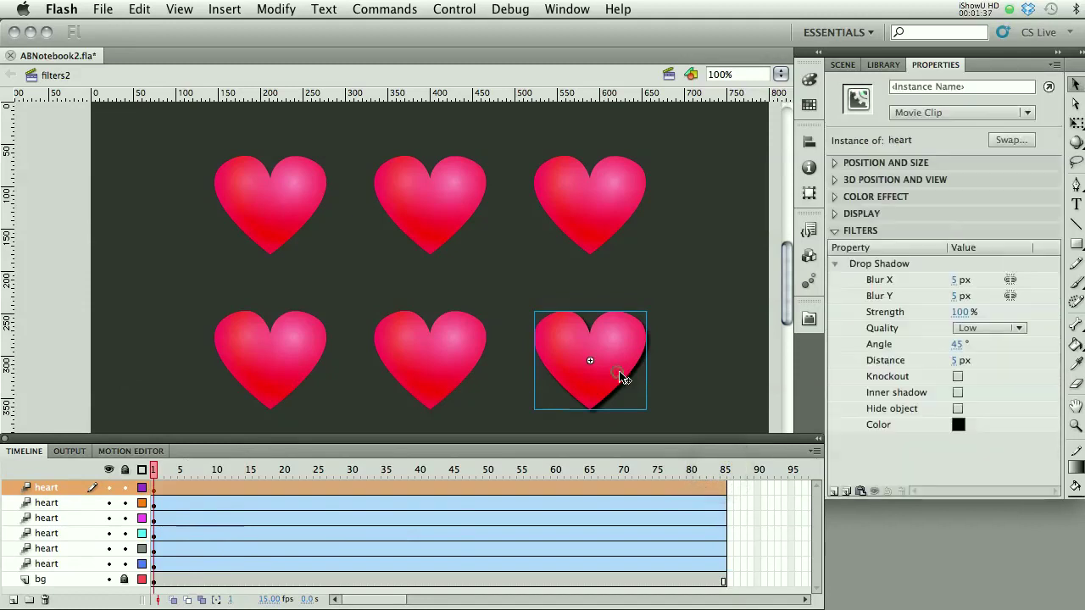
left_click_drag(958, 316, 843, 345)
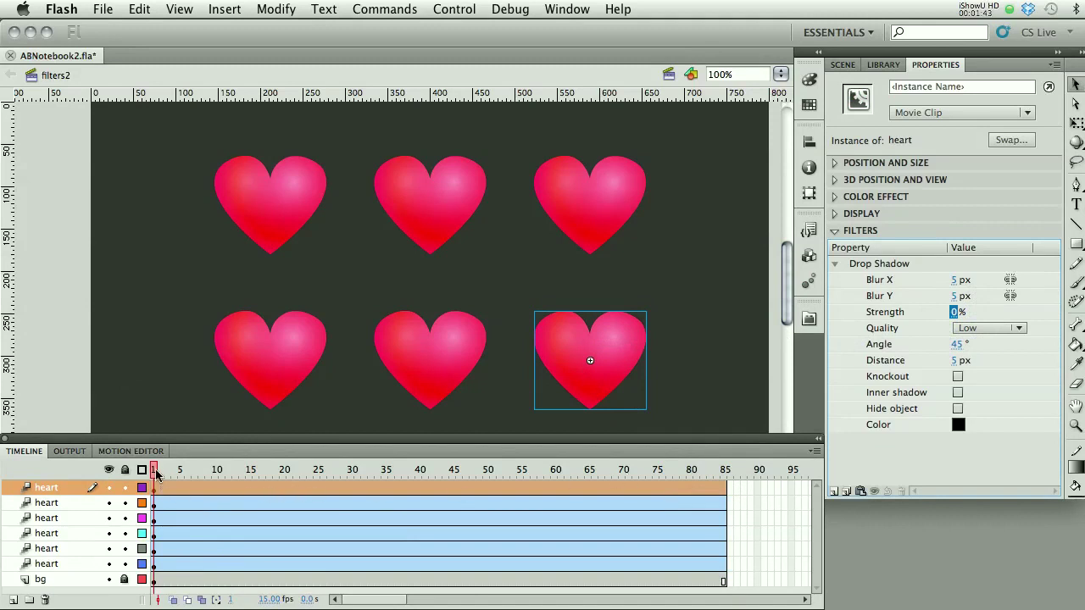
- At frame 14, set the heart's drop shadow to 21% strength, 57° angle and 41 px distance
left_click_drag(156, 474, 242, 473)
left_click(588, 358)
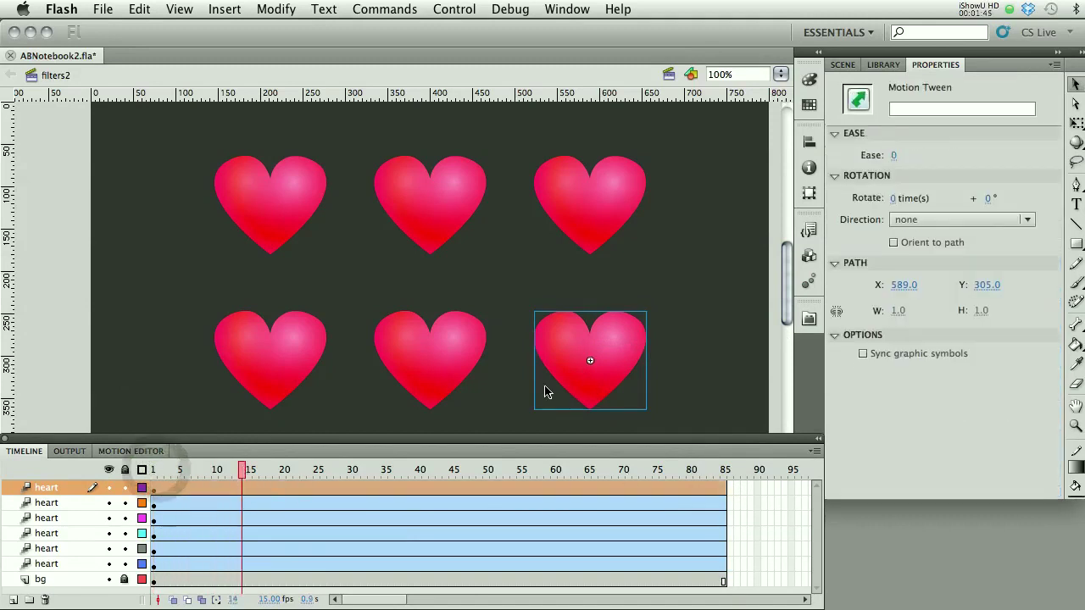
left_click(573, 384)
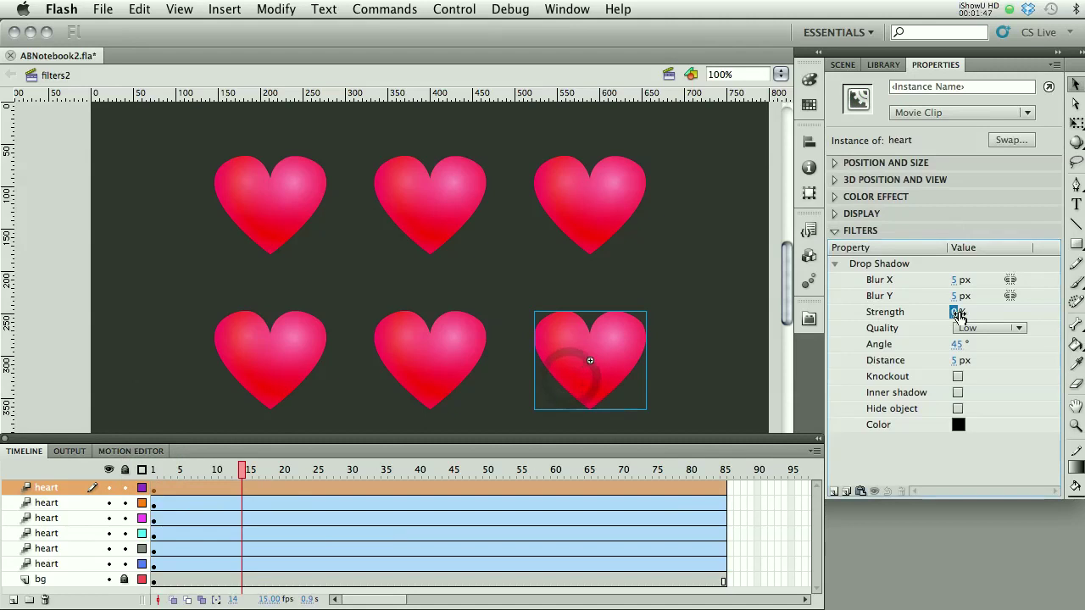
left_click_drag(956, 312, 1004, 315)
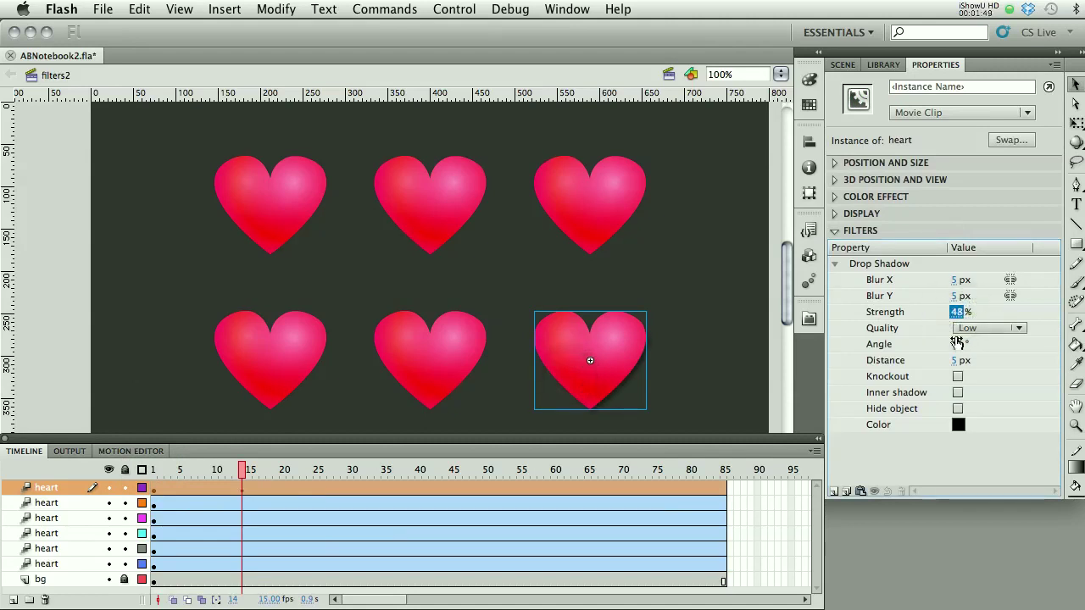
left_click_drag(954, 365, 933, 318)
left_click(960, 312)
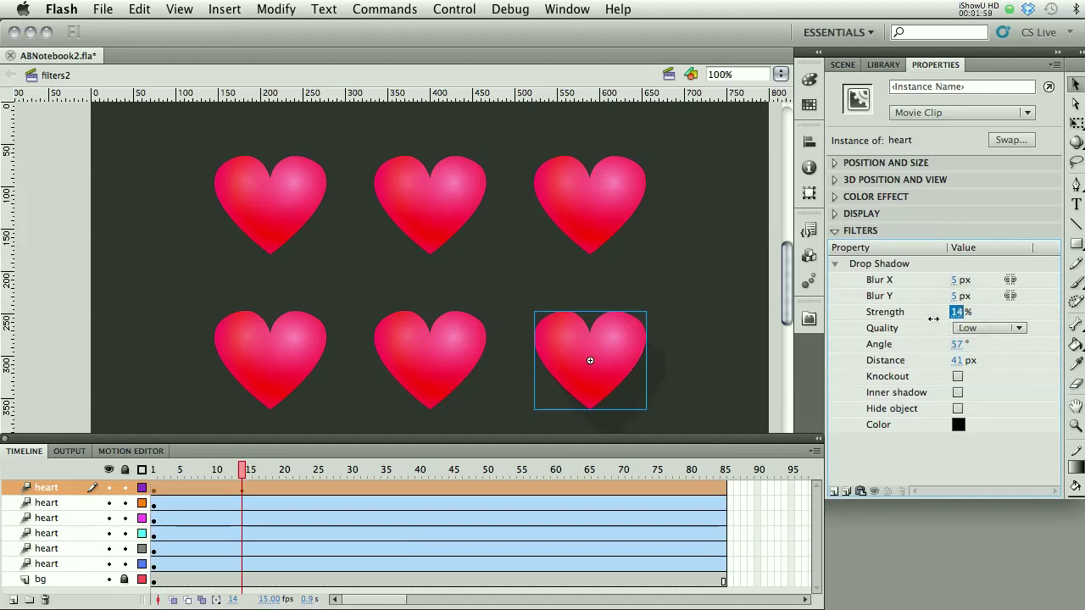
- Try blue and red as the drop shadow color at frame 14, and set it back to black
left_click(955, 425)
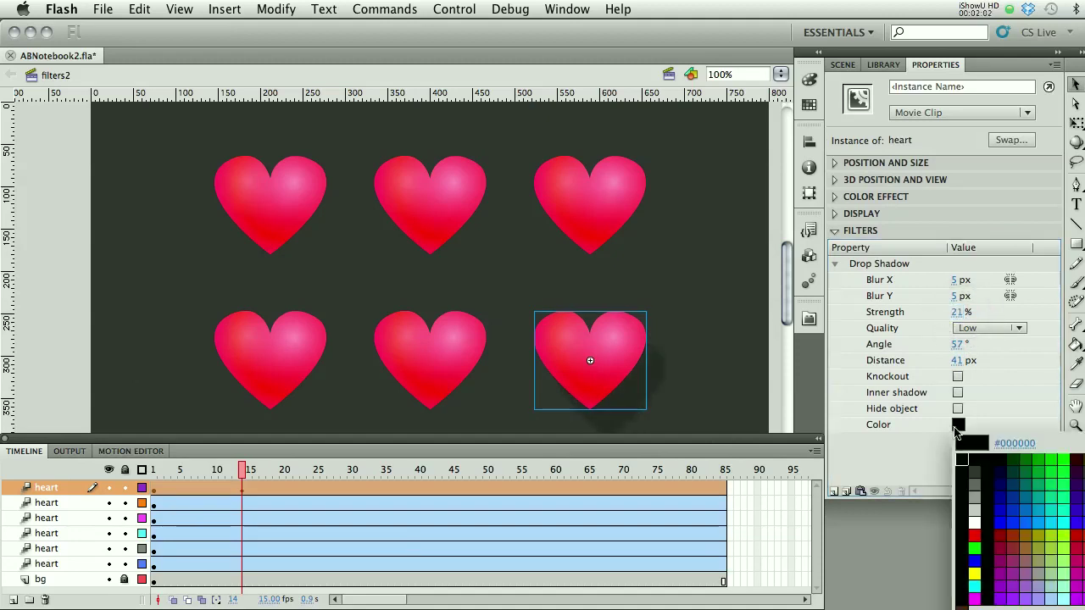
left_click(1015, 490)
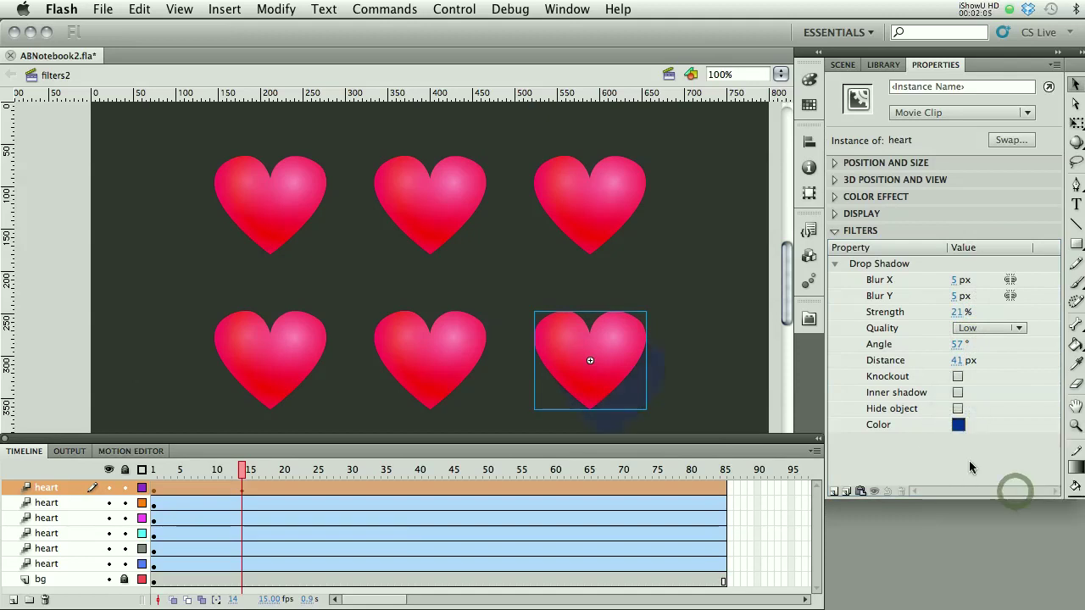
left_click(958, 424)
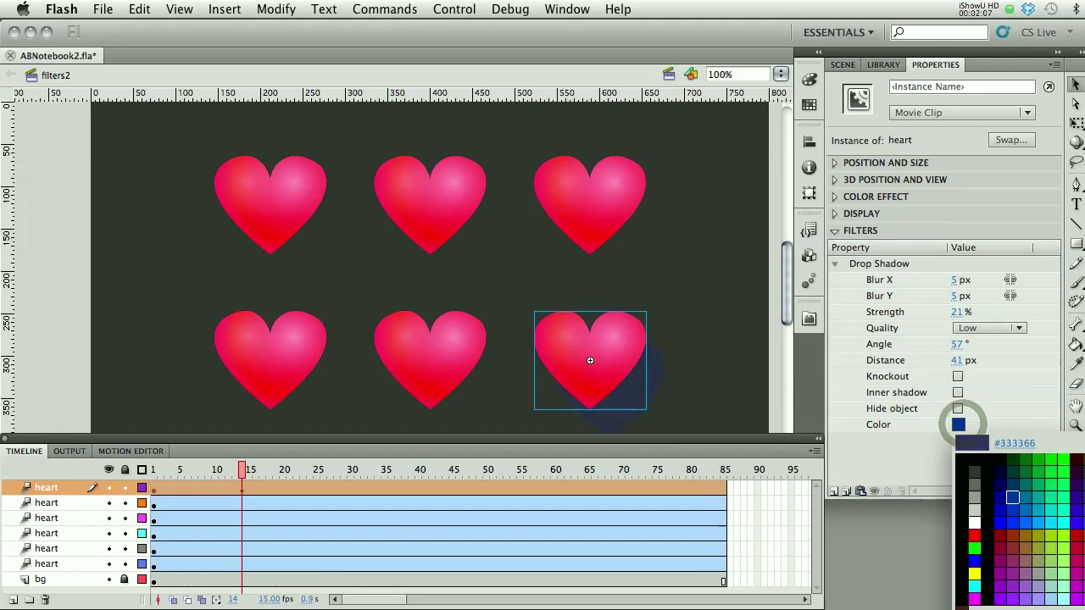
left_click(1077, 537)
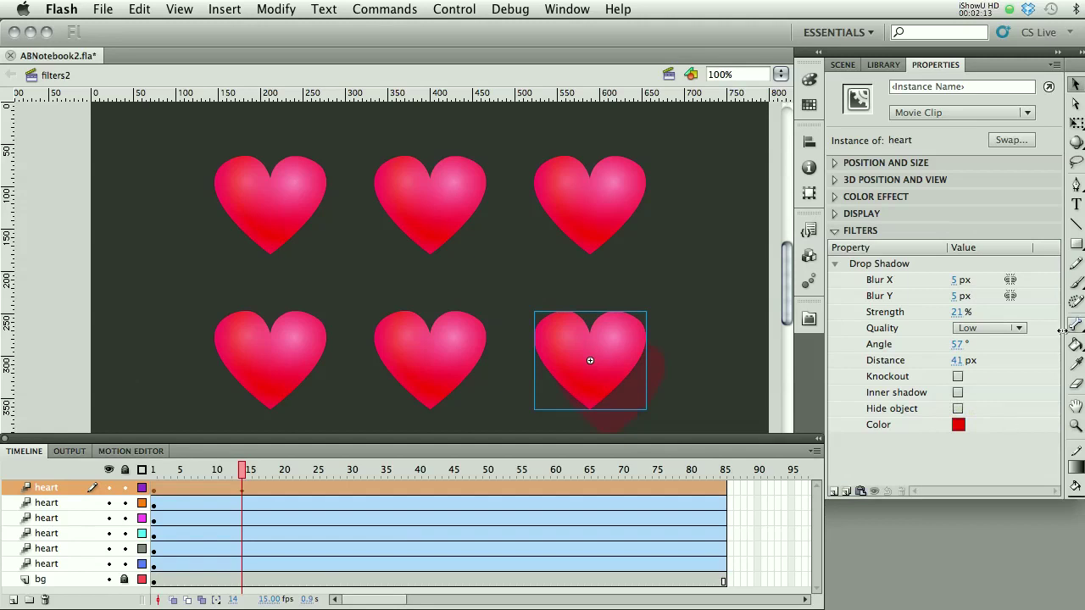
left_click(958, 424)
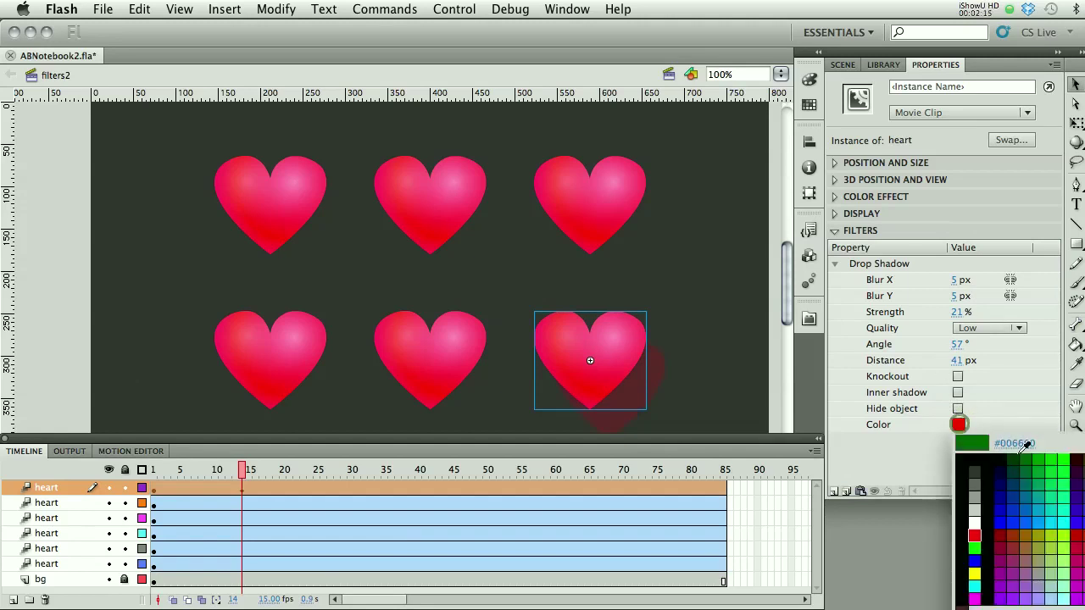
left_click(960, 428)
left_click(977, 456)
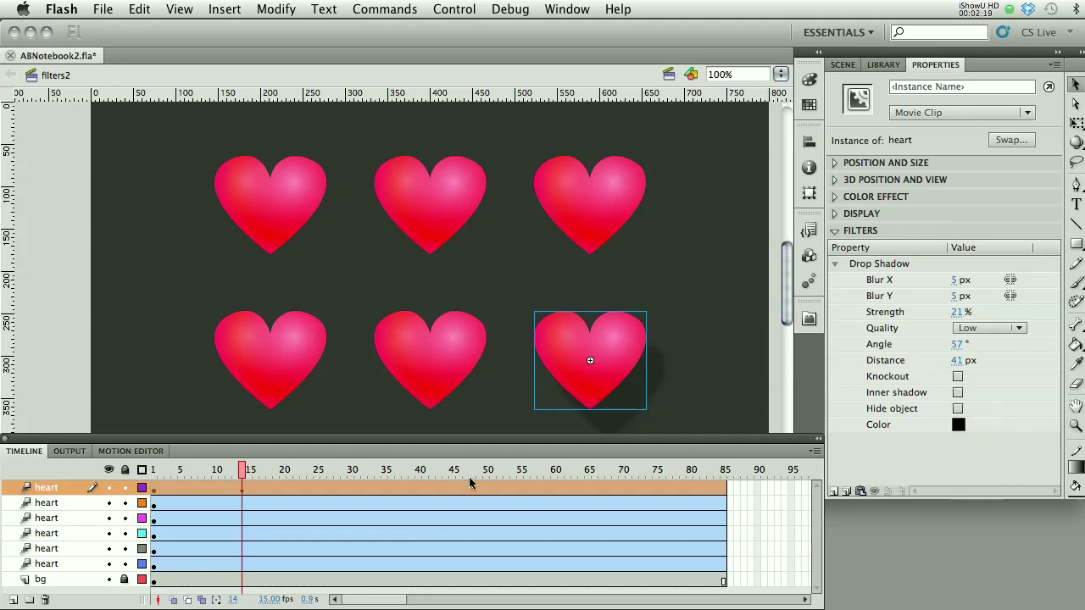
- At frame 54, set the lower-right heart's drop shadow angle to 119°
left_click_drag(240, 476, 513, 473)
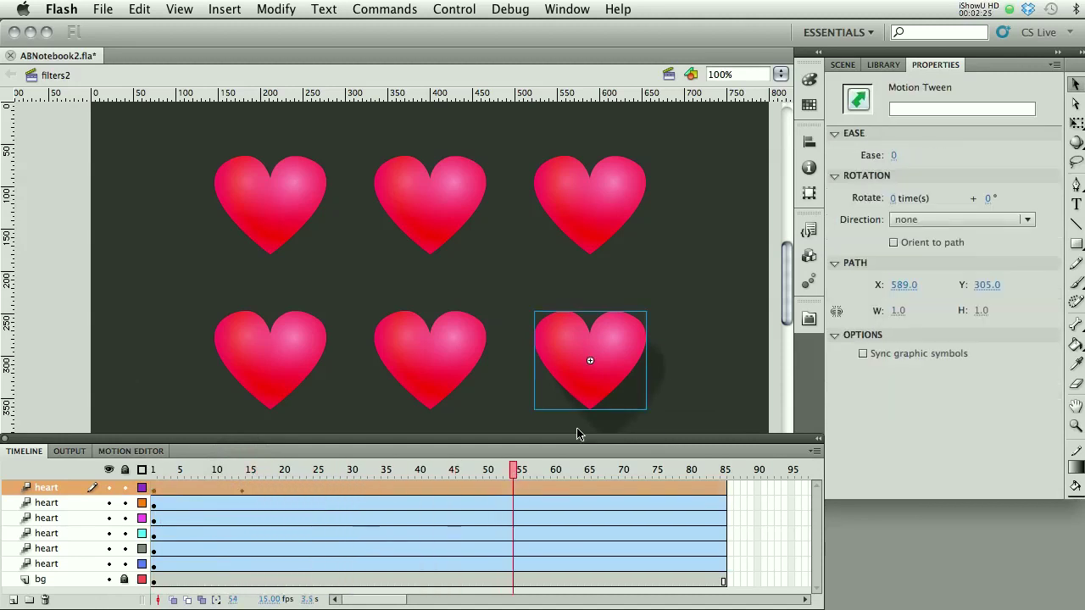
left_click(632, 383)
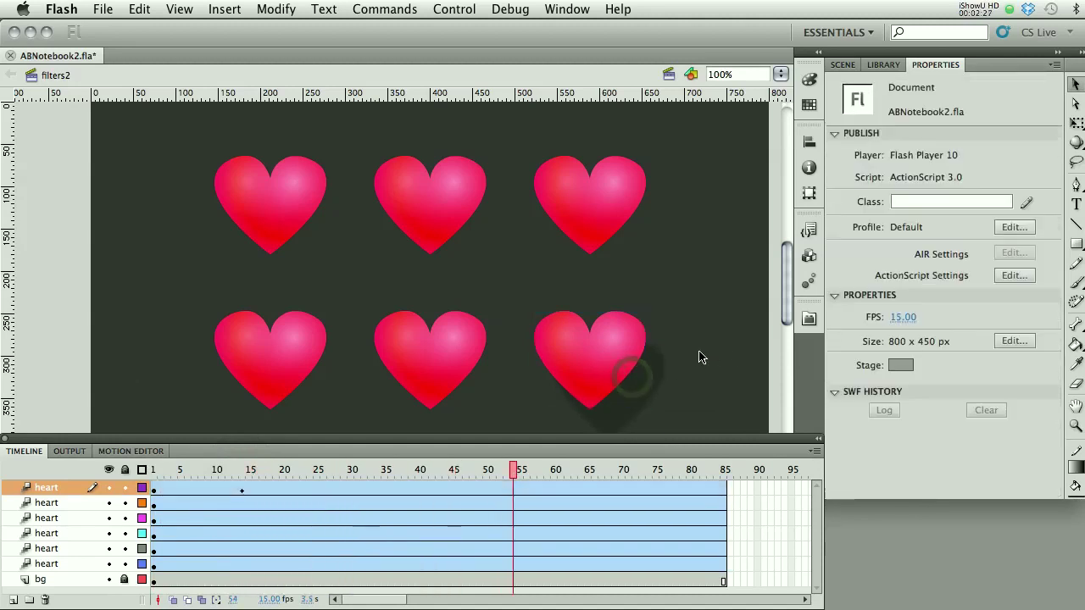
left_click(633, 356)
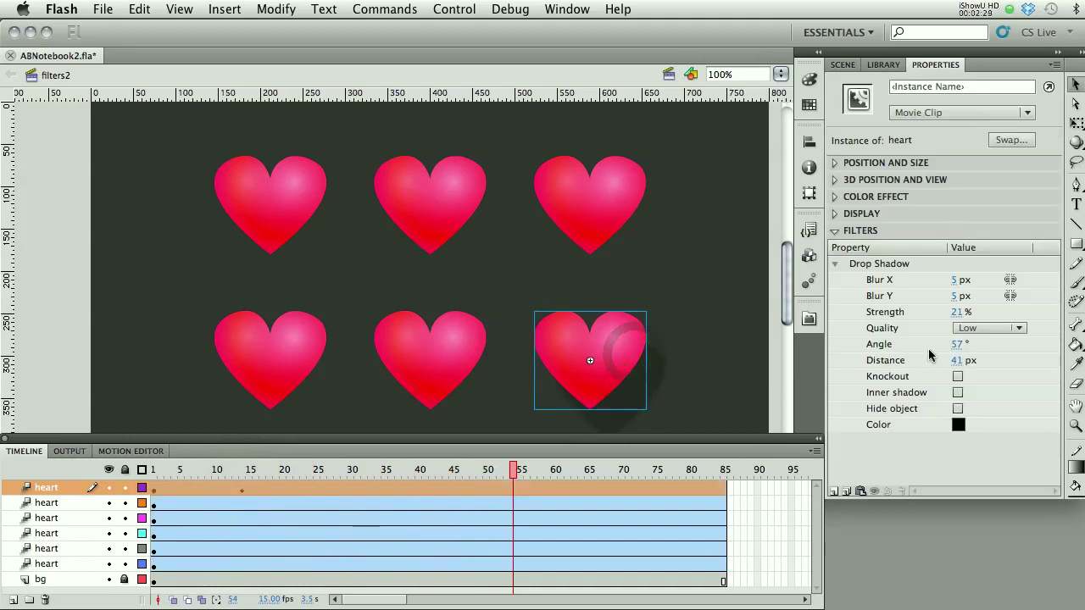
left_click_drag(957, 344, 1007, 341)
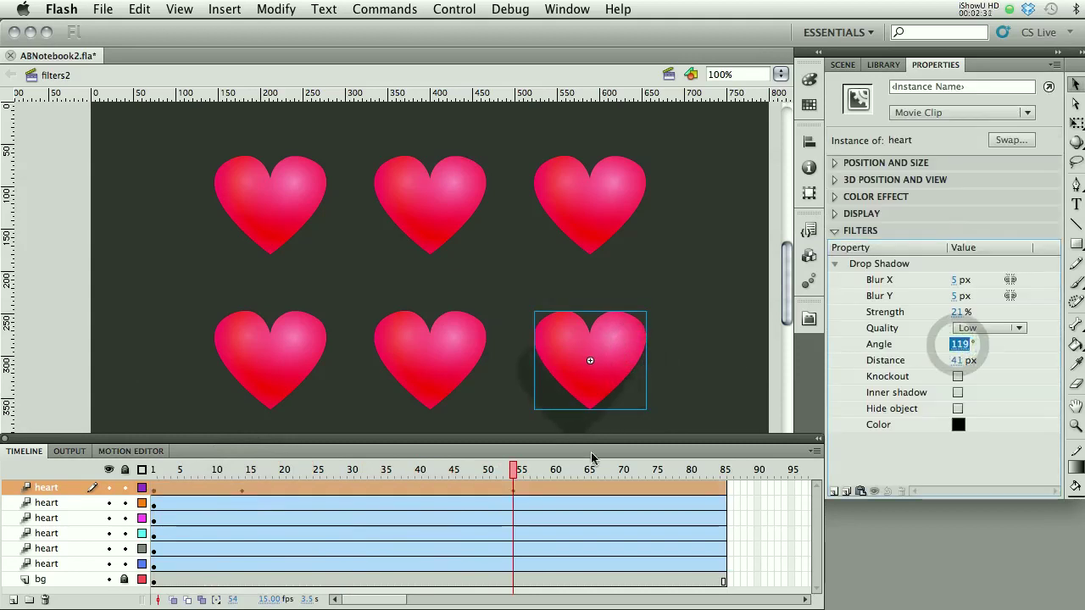
- At frame 80, set the heart's drop shadow to 39% strength, 91° angle and 18 px distance
left_click(515, 472)
left_click_drag(515, 475, 691, 471)
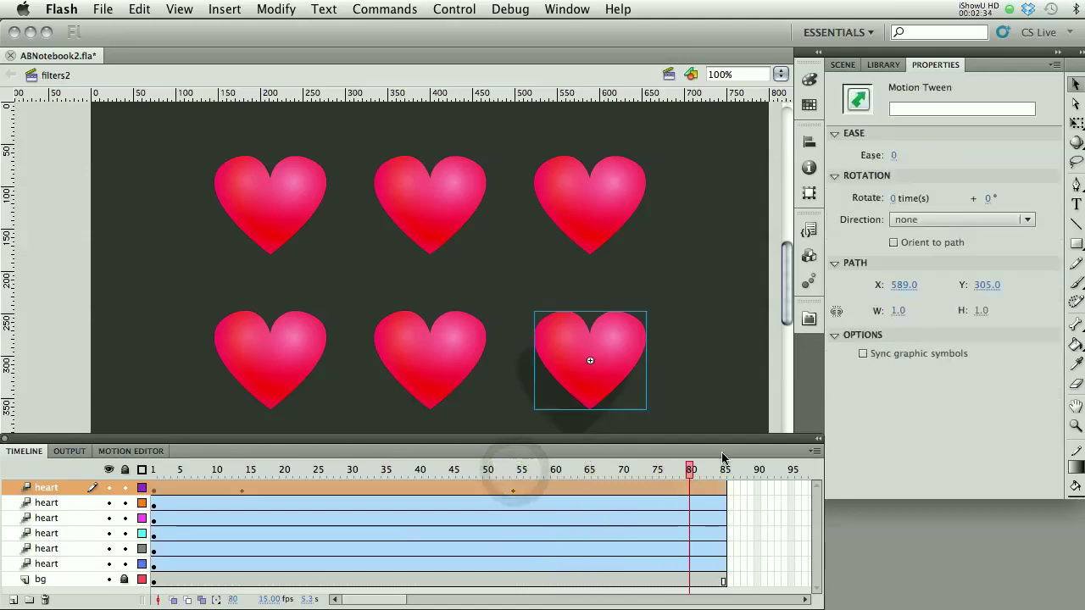
left_click(590, 383)
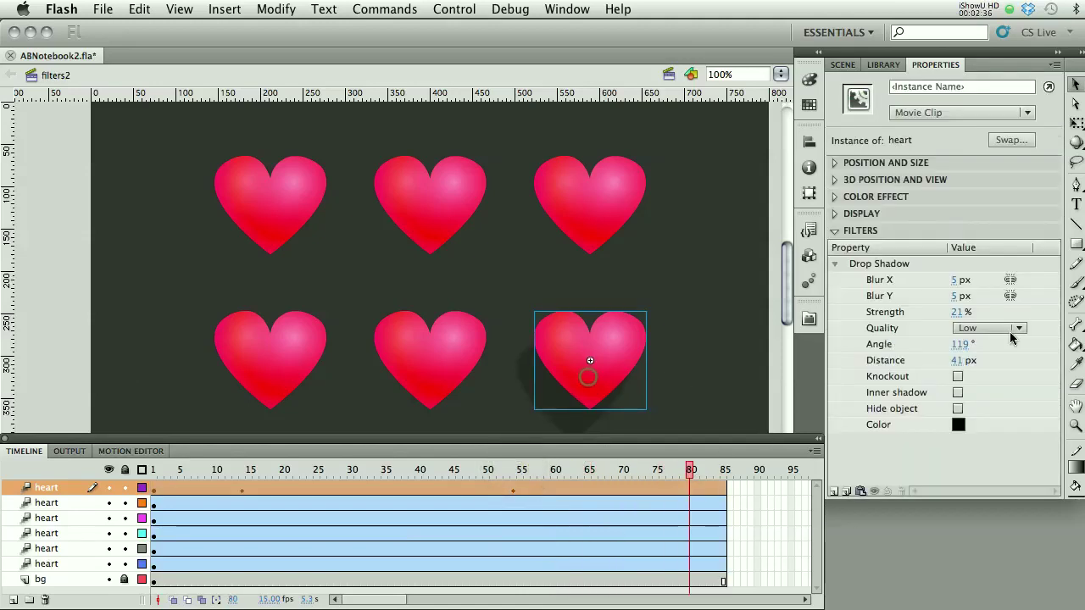
left_click(958, 313)
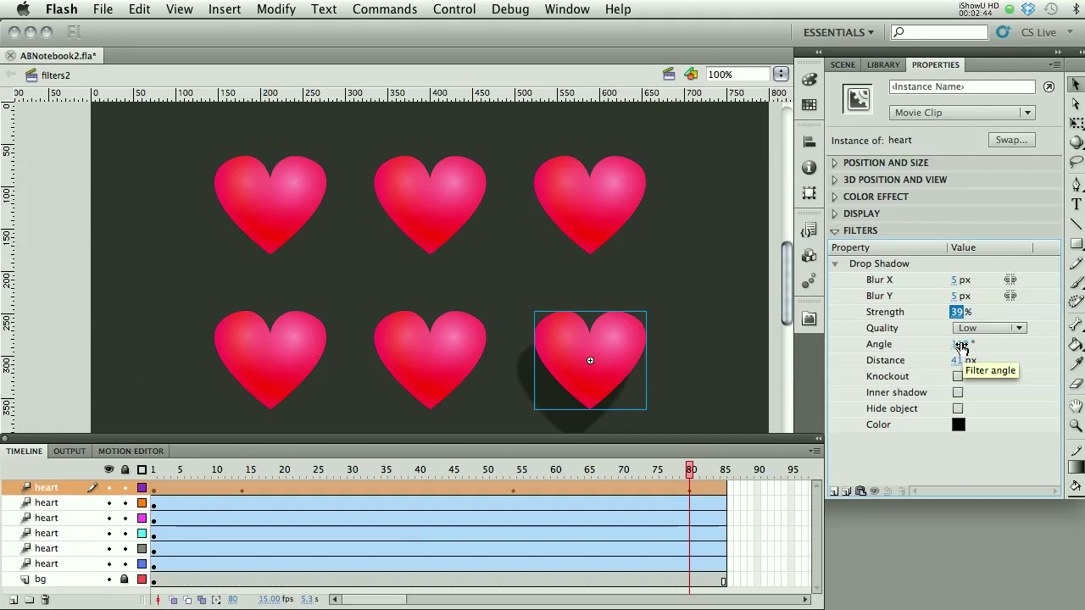
left_click_drag(960, 345, 938, 364)
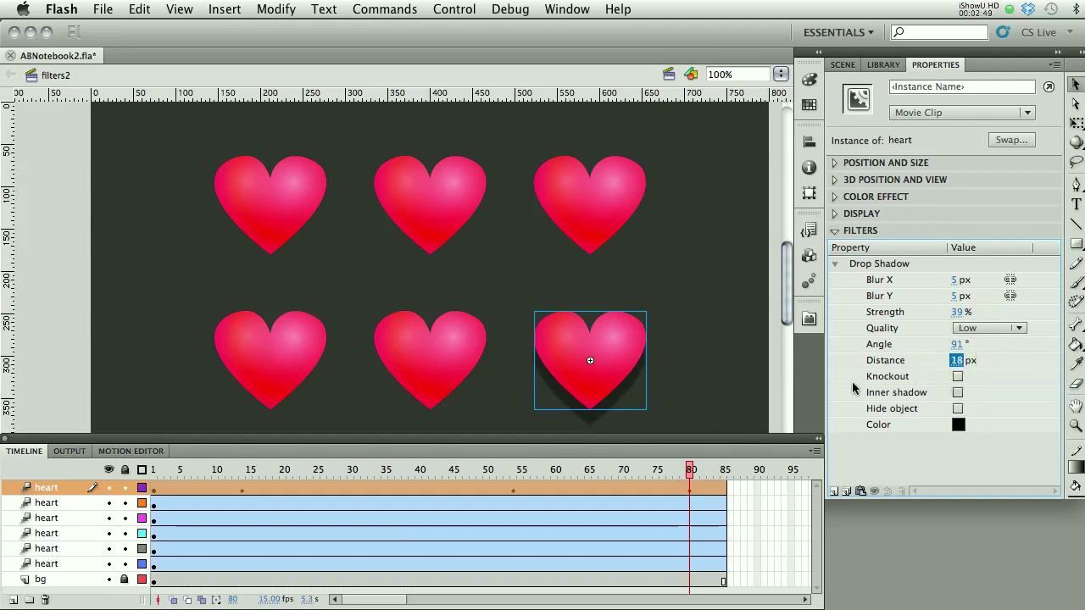
- Play the filters2 animation from frame 1 to check the animated drop shadow
left_click(152, 469)
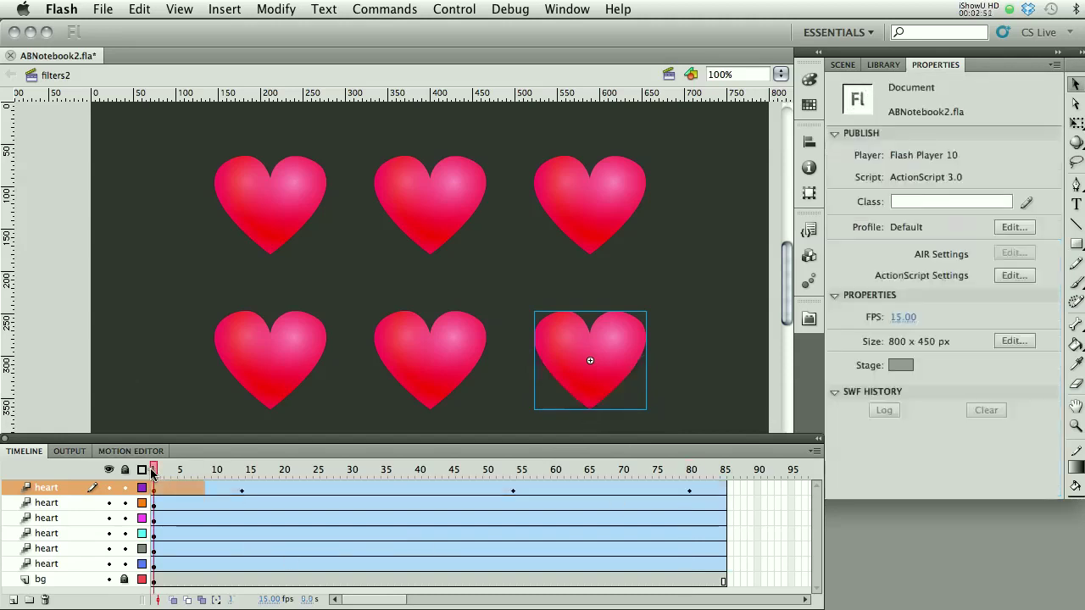
key("Return")
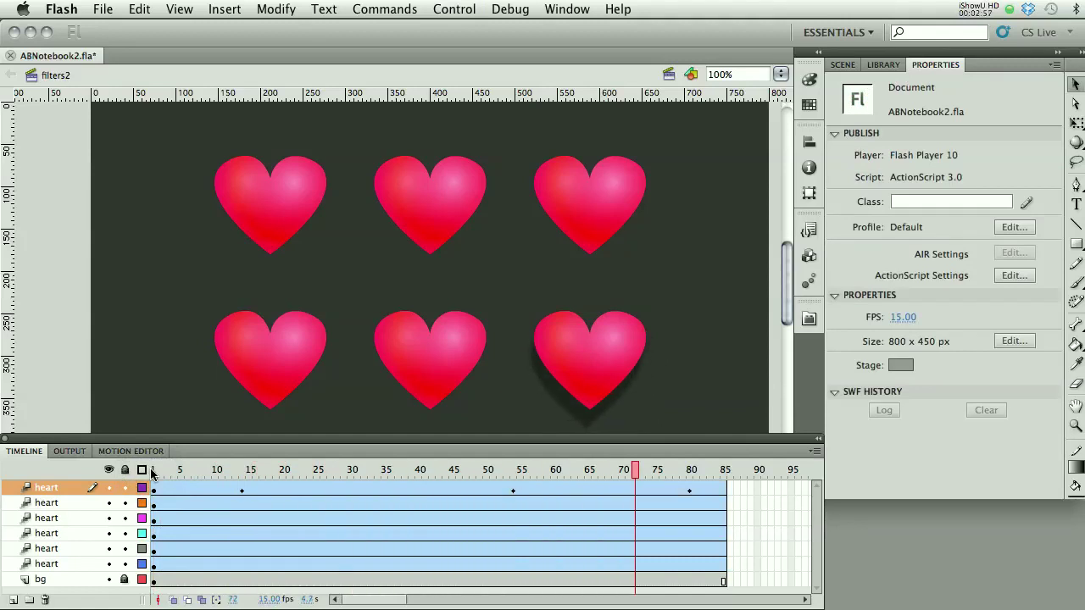
- Add a Blur filter to the middle heart in the lower row
left_click(559, 364)
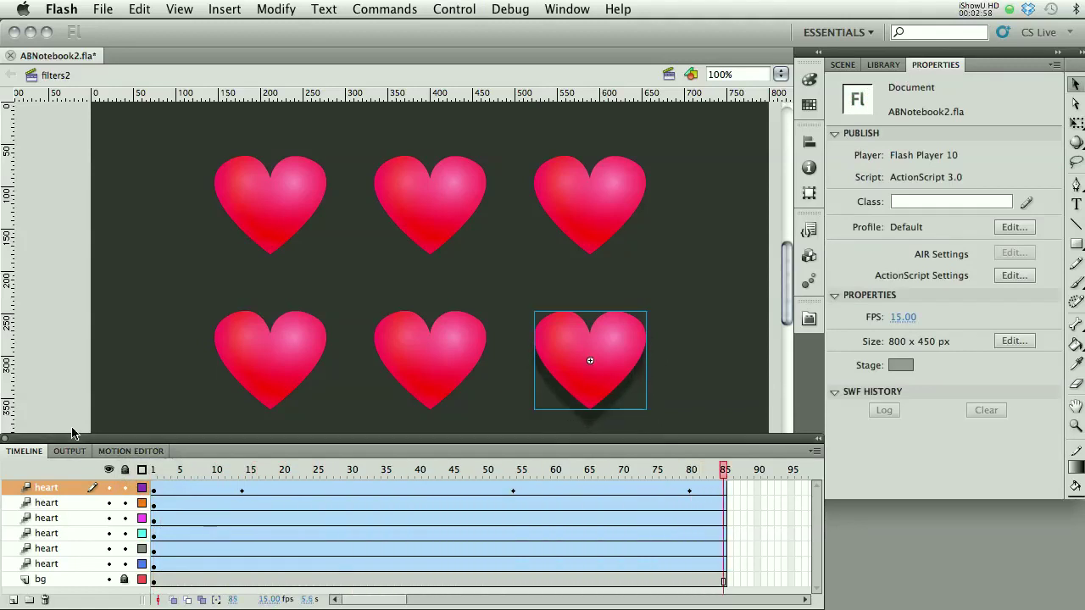
left_click(472, 360)
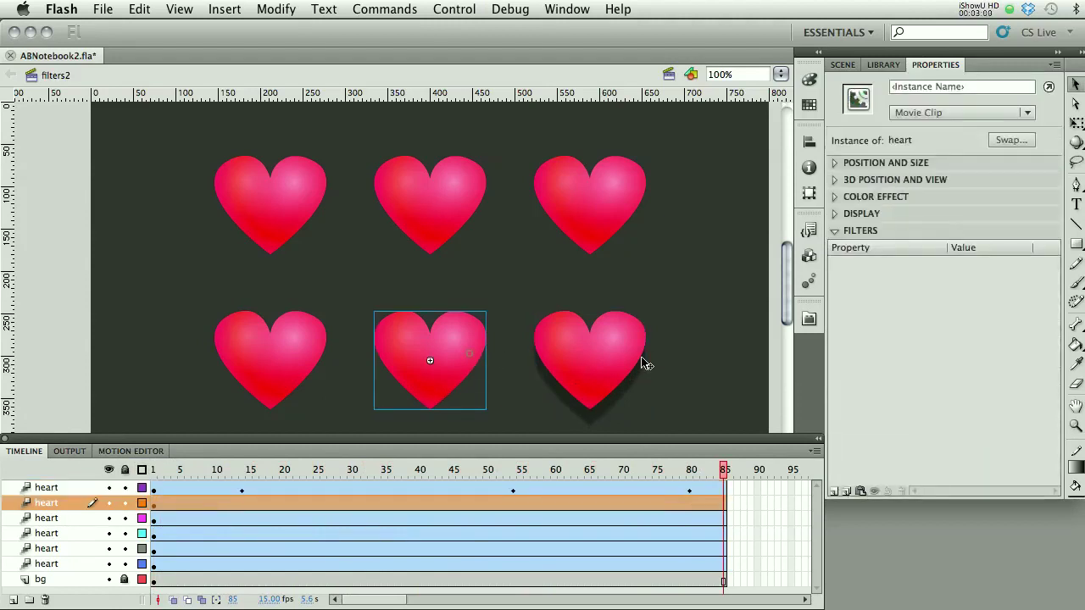
left_click(833, 490)
left_click(864, 570)
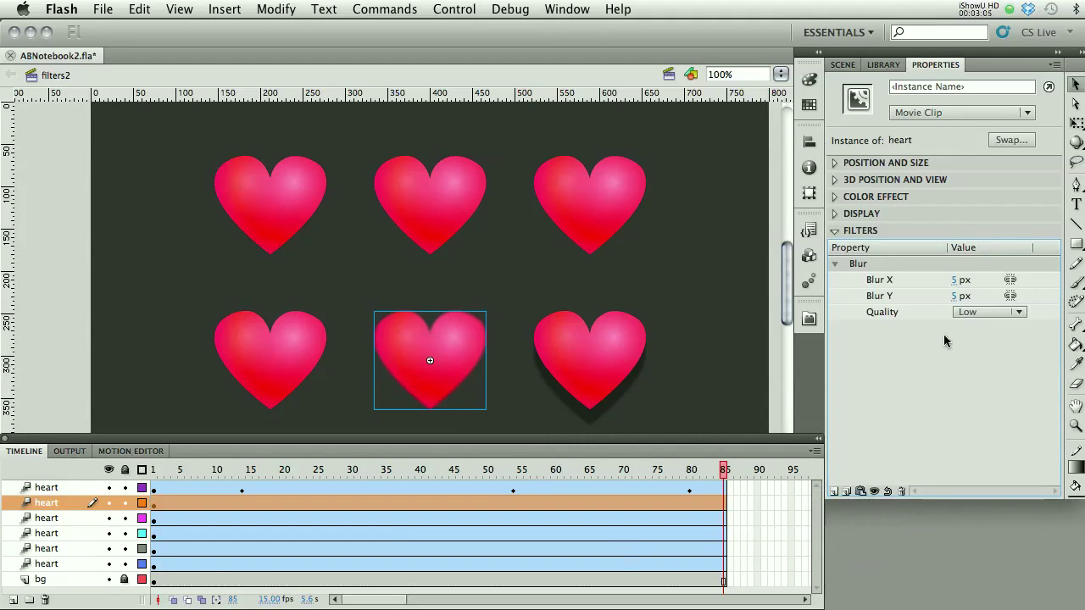
- Try changing the lower-middle heart's vertical blur on its own at frame 85, and set it back to 5 px
left_click_drag(958, 296, 913, 313)
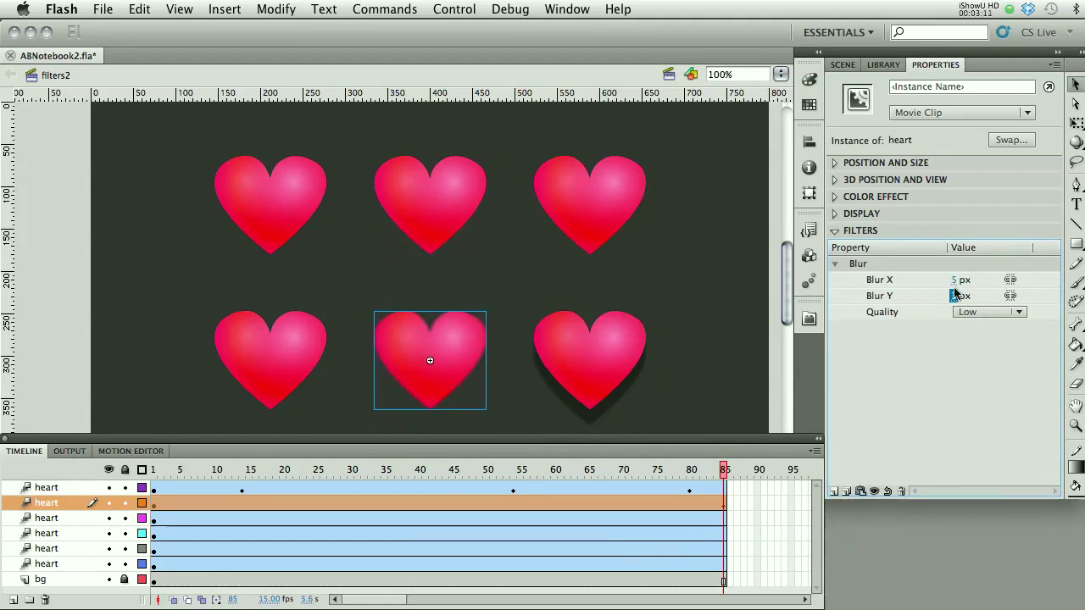
left_click(953, 296)
type("5")
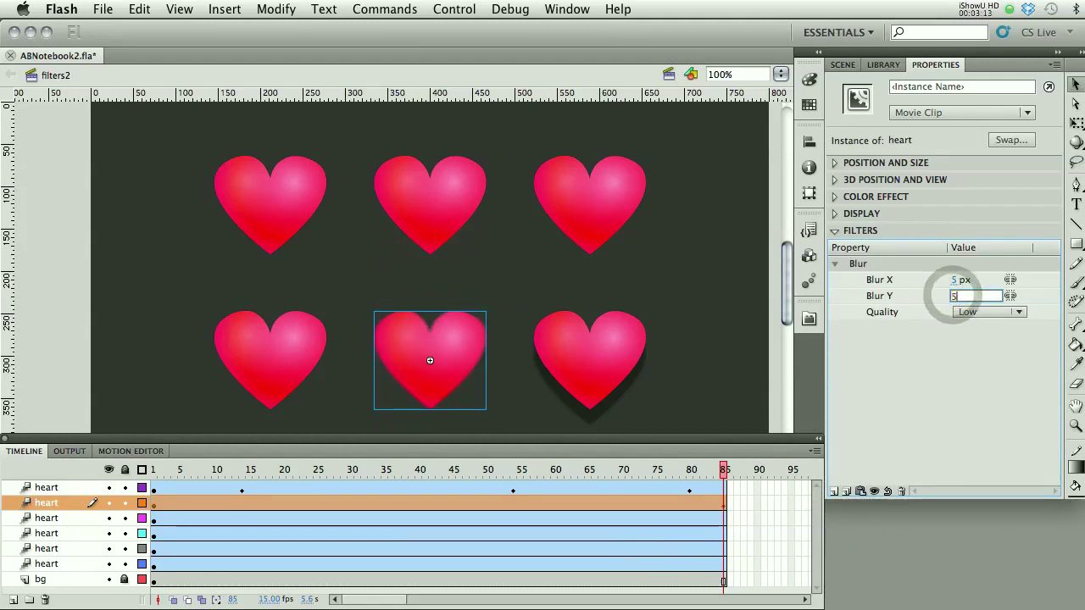
- Link the lower-middle heart's horizontal and vertical blur and set both to 166 px at frame 85
left_click(1008, 280)
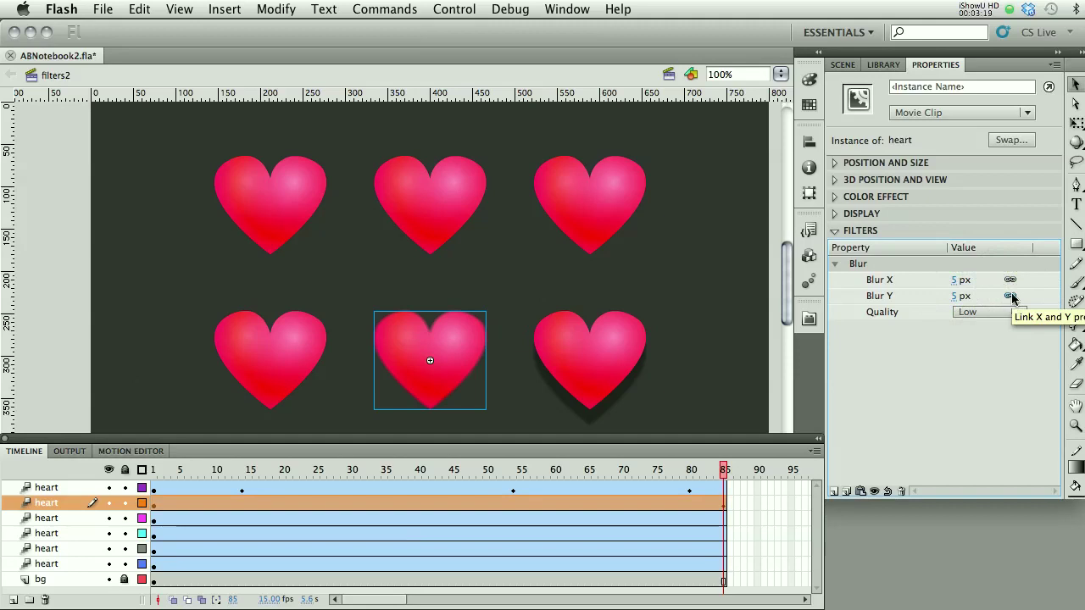
left_click(1007, 283)
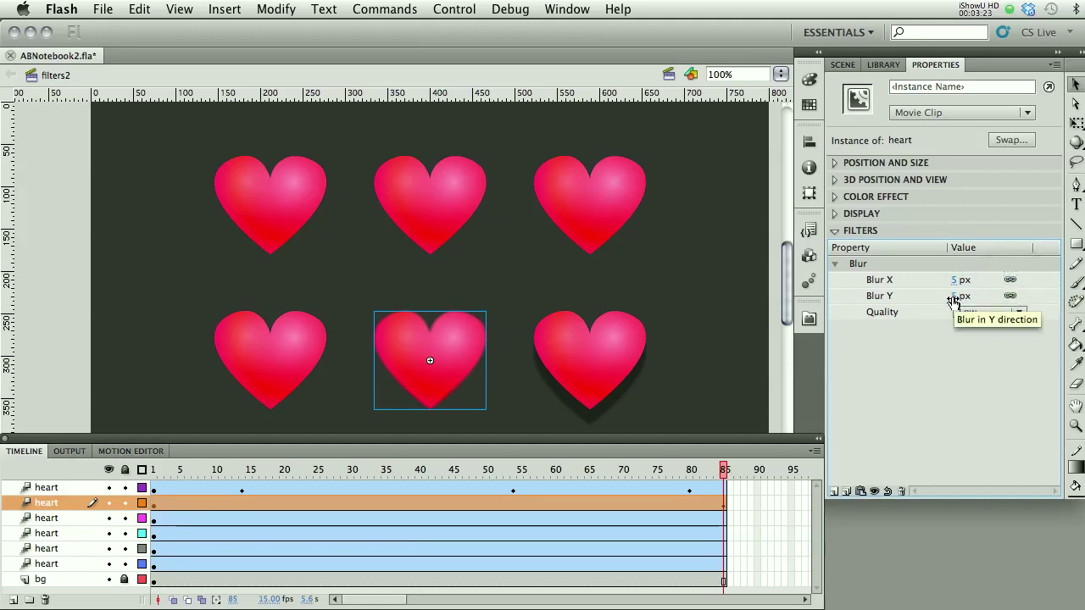
left_click_drag(953, 298, 1081, 313)
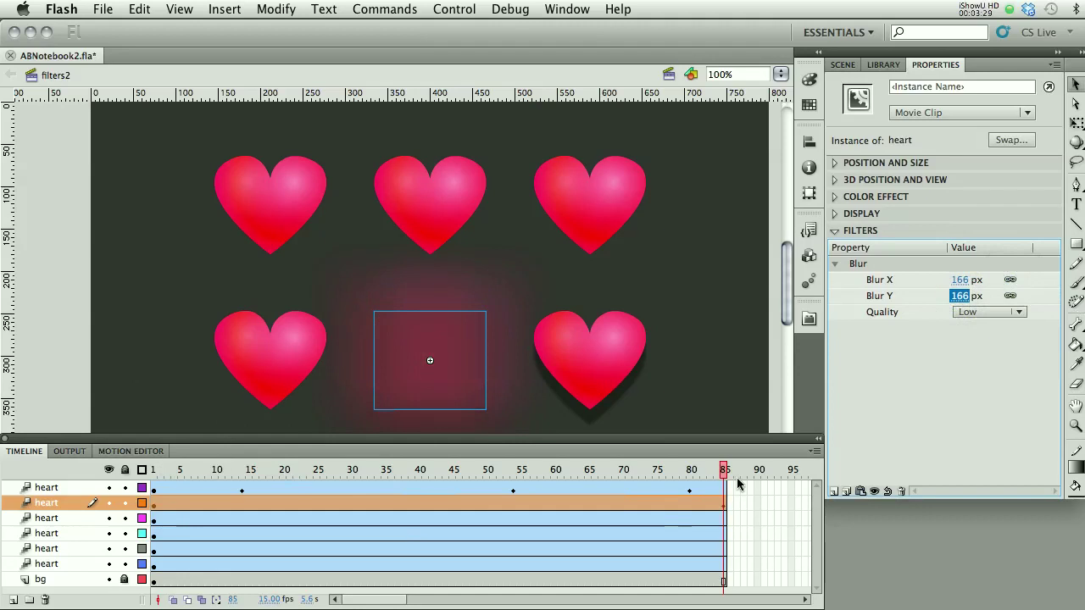
- At frame 48, set the lower-middle heart's linked blur to 44 px
left_click_drag(724, 472, 472, 484)
left_click(477, 380)
left_click(478, 366)
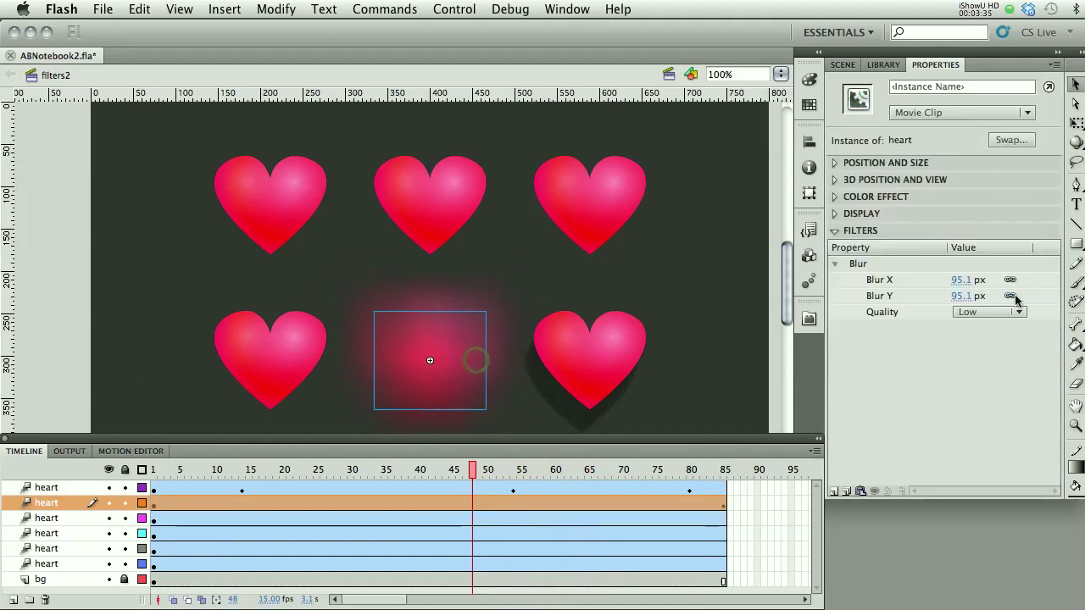
left_click_drag(963, 296, 875, 296)
type("44")
key("Return")
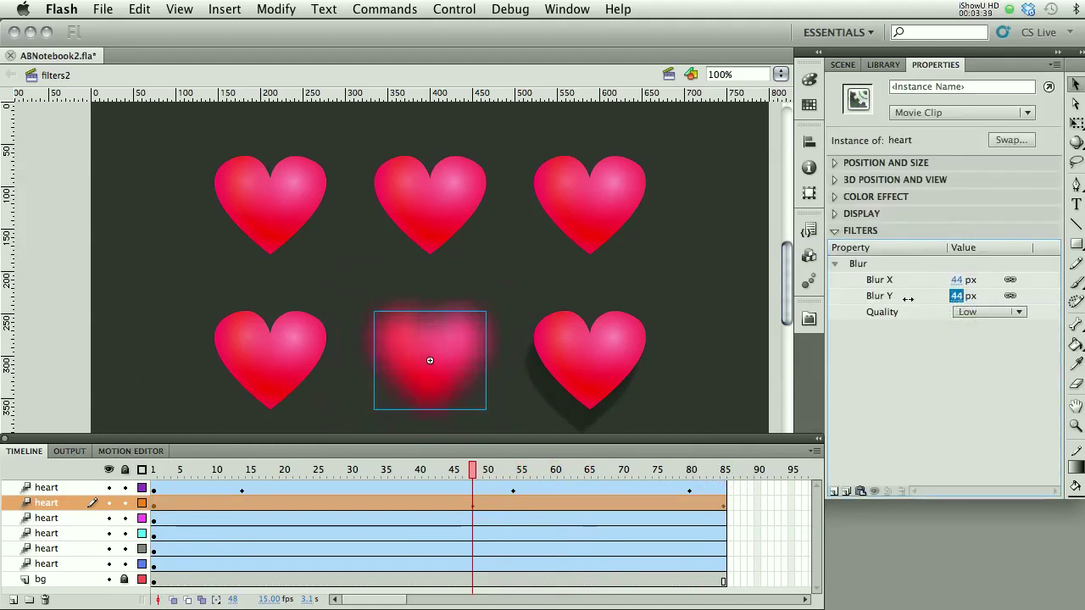
- At frame 31, set the lower-middle heart's linked blur to 106 px
left_click_drag(472, 479, 354, 475)
left_click(444, 489)
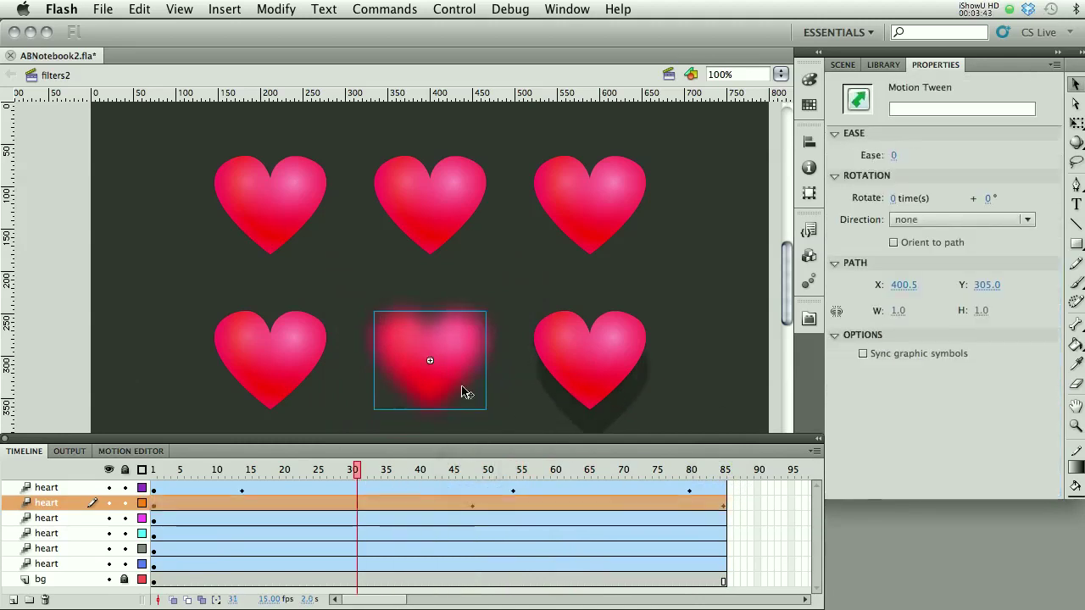
left_click(458, 378)
left_click_drag(960, 296, 1006, 300)
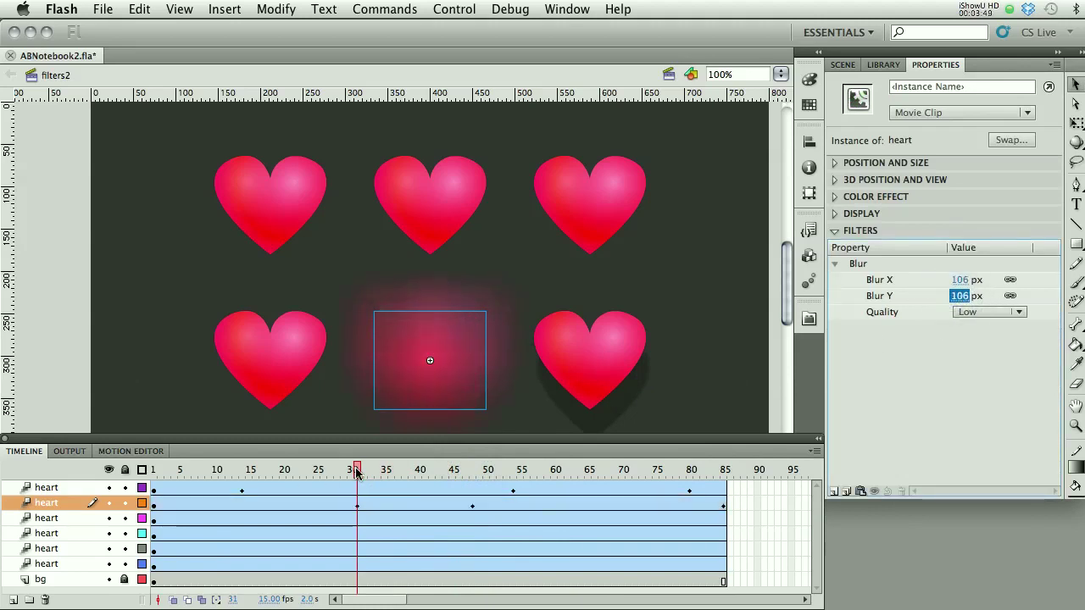
- At frame 1, set the lower-middle heart's linked blur to 0 px and play the animation
left_click_drag(353, 473, 154, 472)
left_click(415, 392)
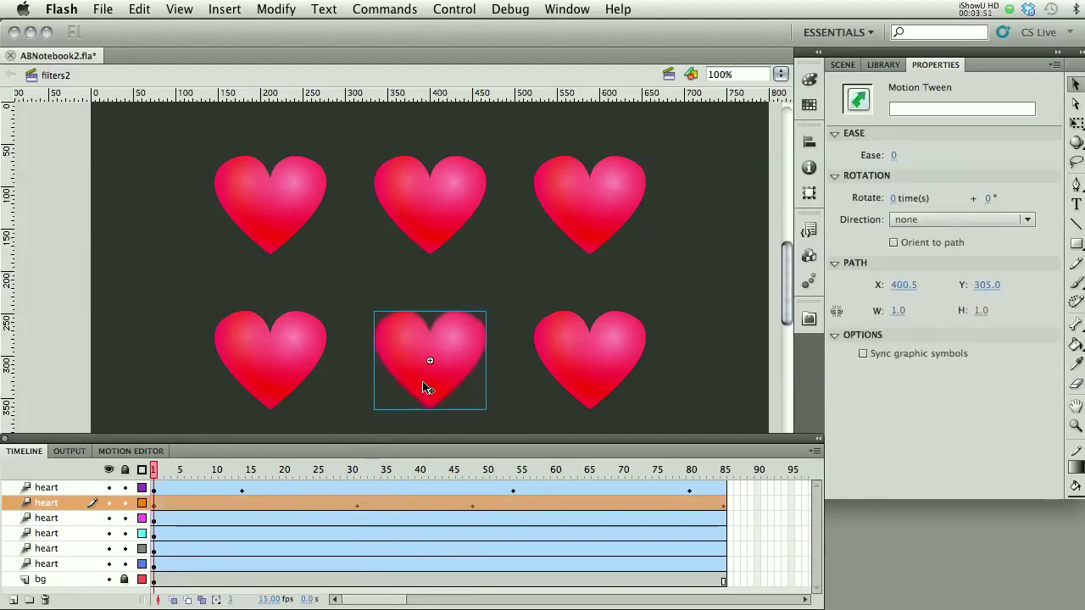
left_click(424, 383)
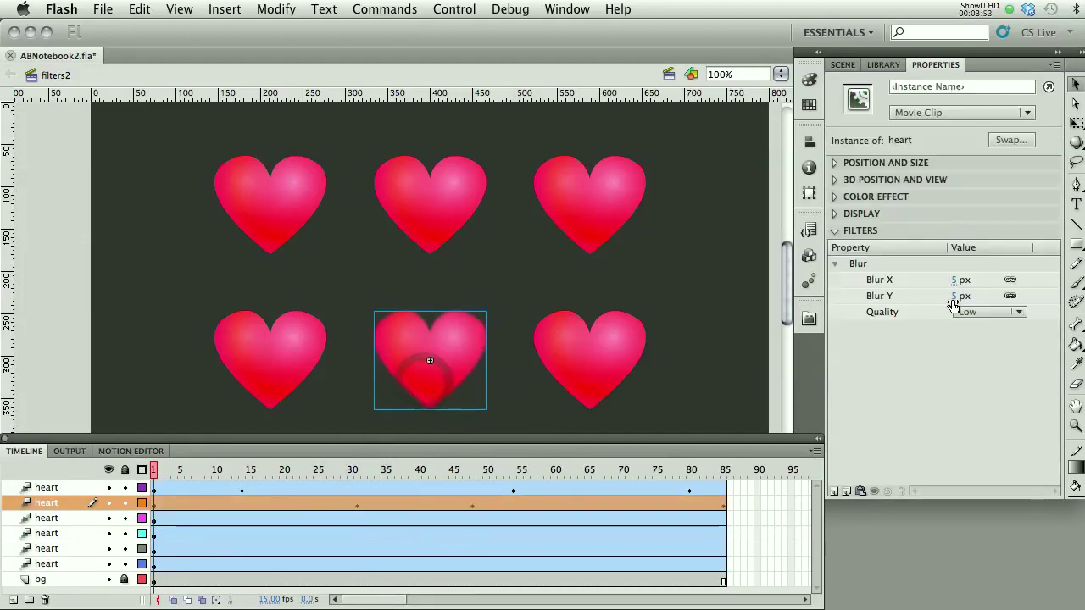
left_click_drag(958, 298, 938, 299)
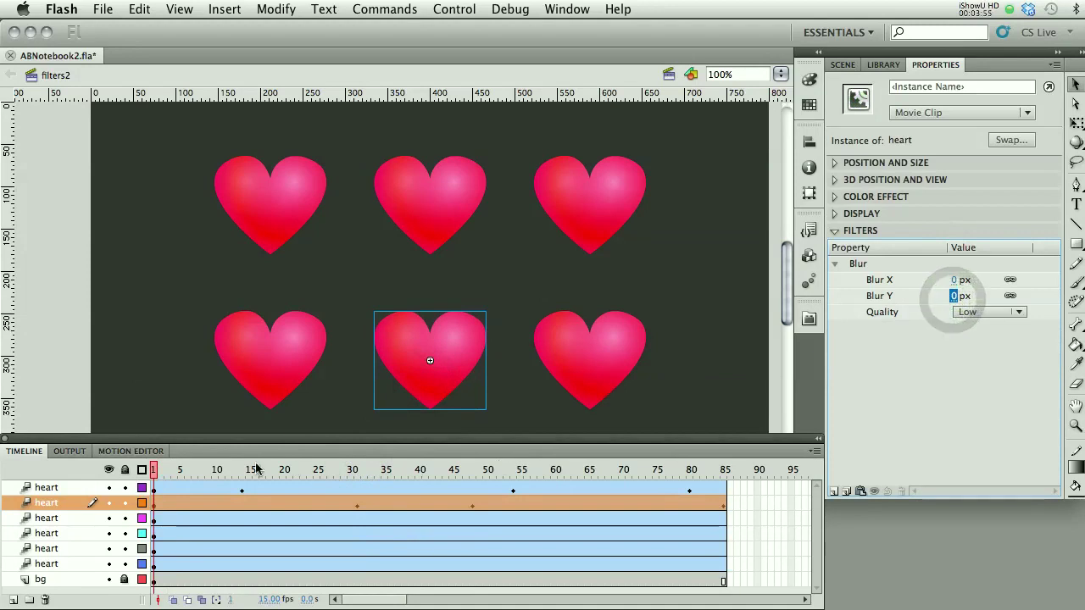
key("Return")
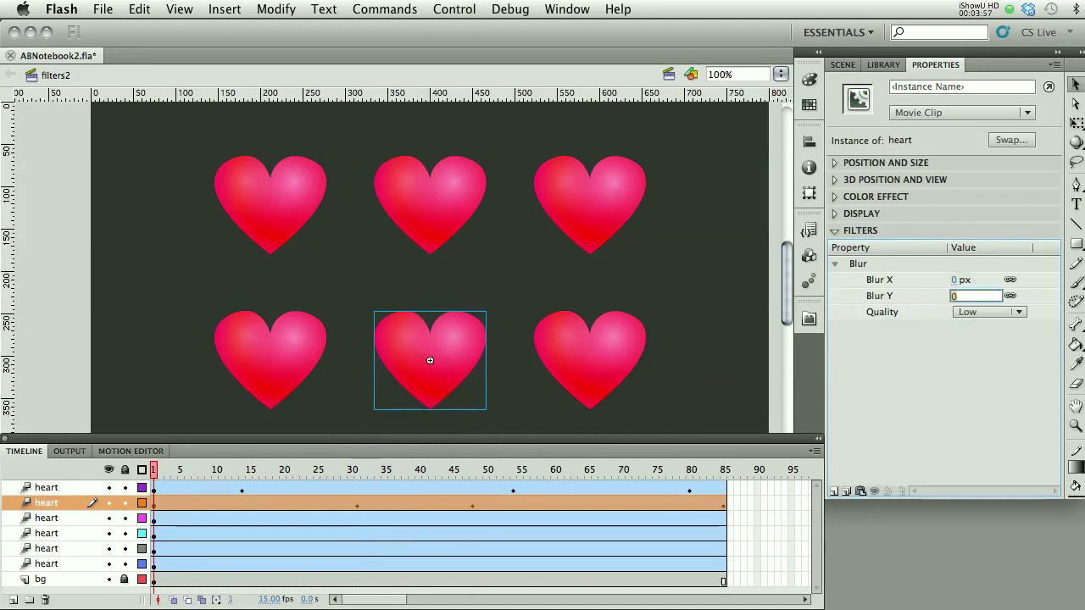
key("Return")
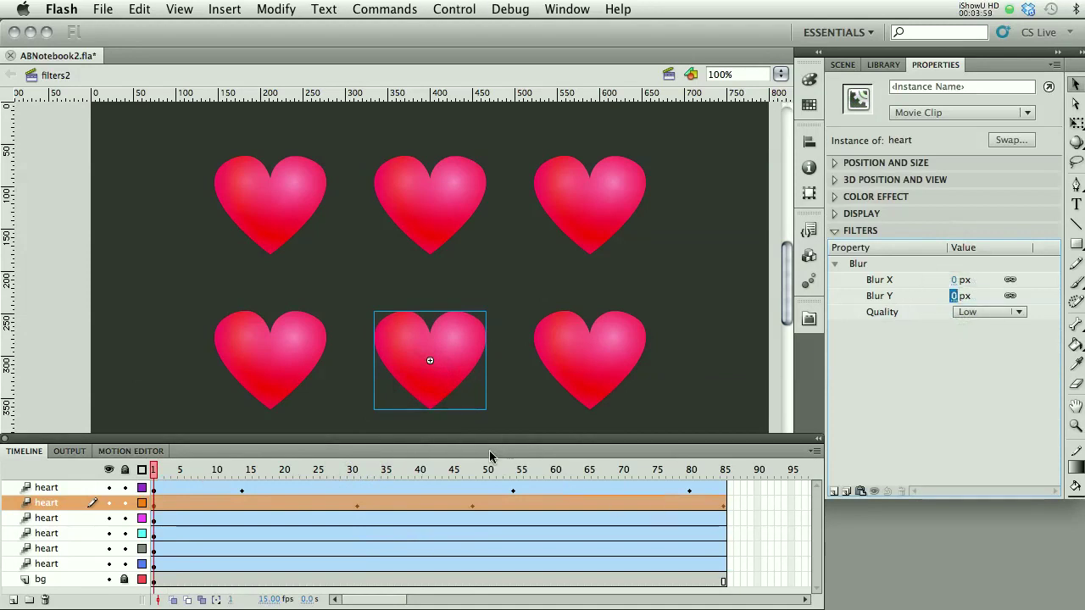
left_click_drag(151, 473, 160, 472)
key("Return")
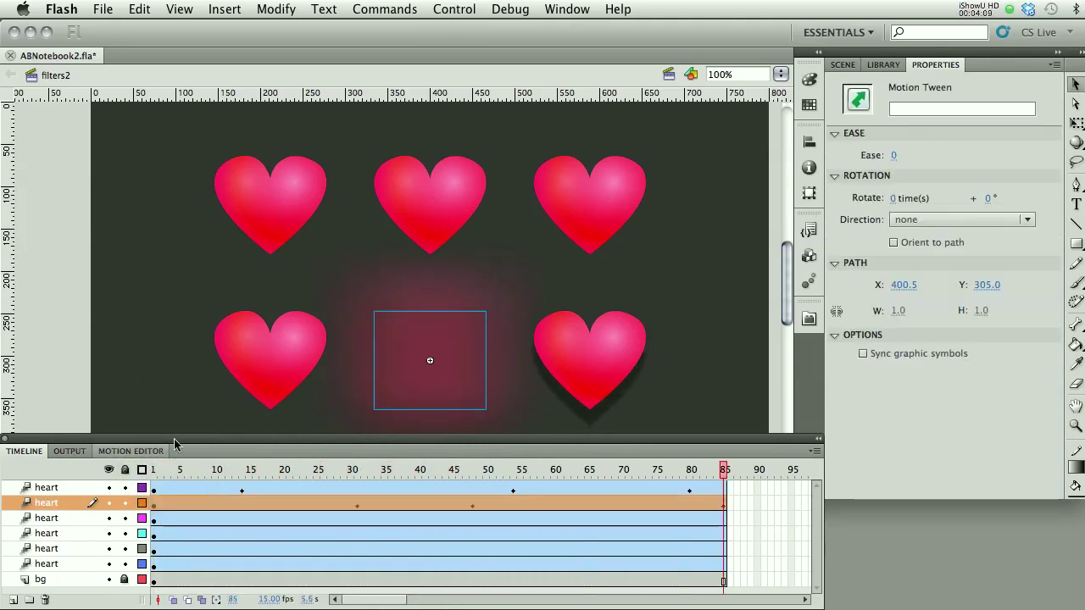
- Add a Glow filter to the lower-left heart
left_click(294, 360)
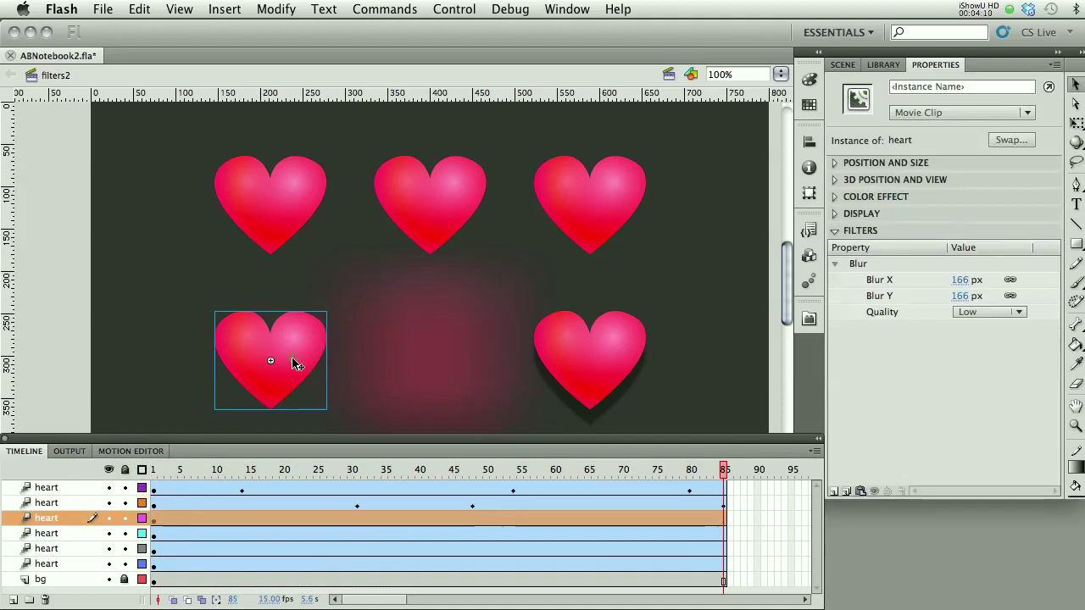
left_click(834, 491)
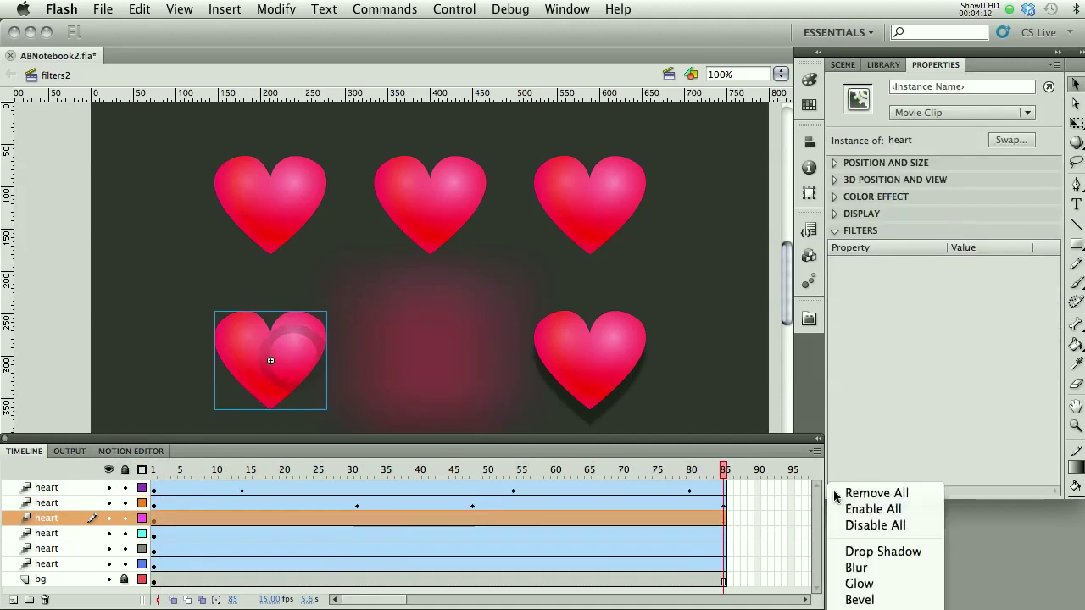
left_click(856, 584)
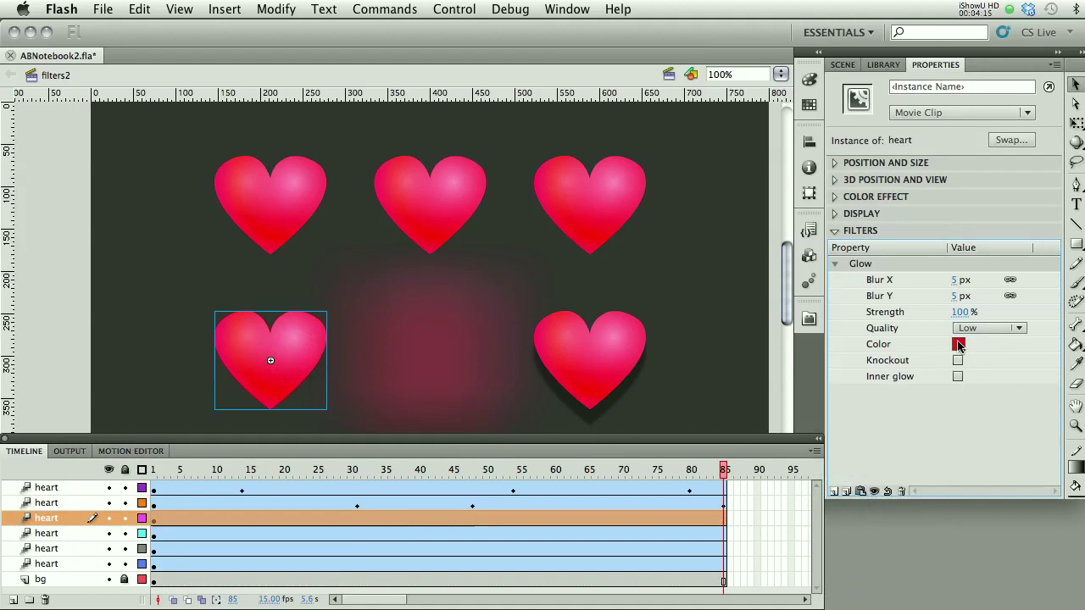
- At frame 85, make the lower-left heart's glow a yellow-green inner glow with 58 px blur
left_click(958, 343)
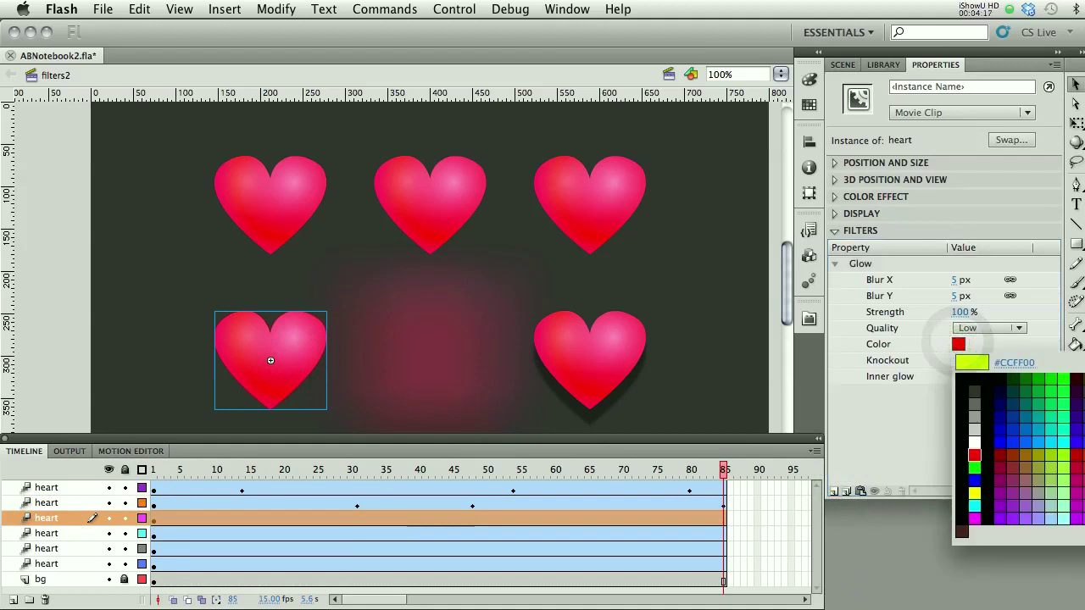
left_click(1084, 455)
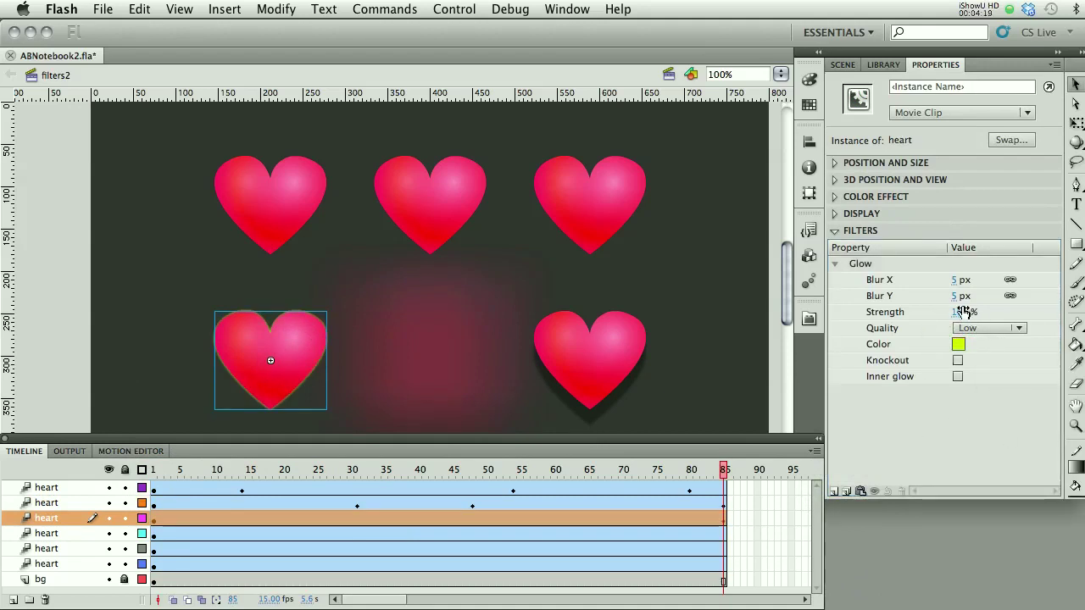
left_click(958, 377)
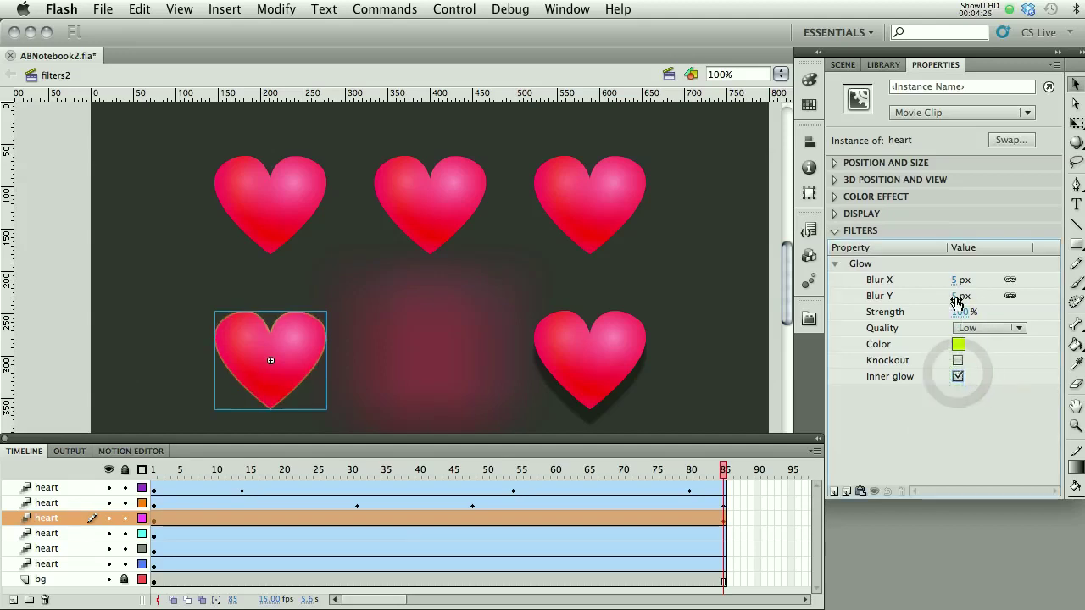
left_click_drag(956, 296, 1009, 303)
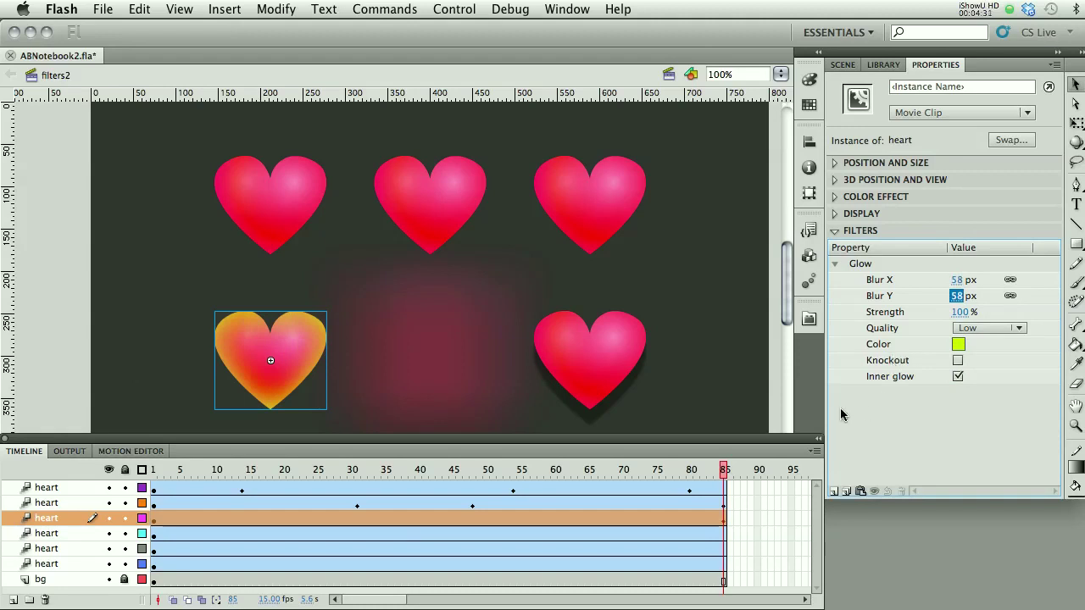
- At frame 42, set the lower-left heart's glow color to green
left_click_drag(723, 470, 434, 522)
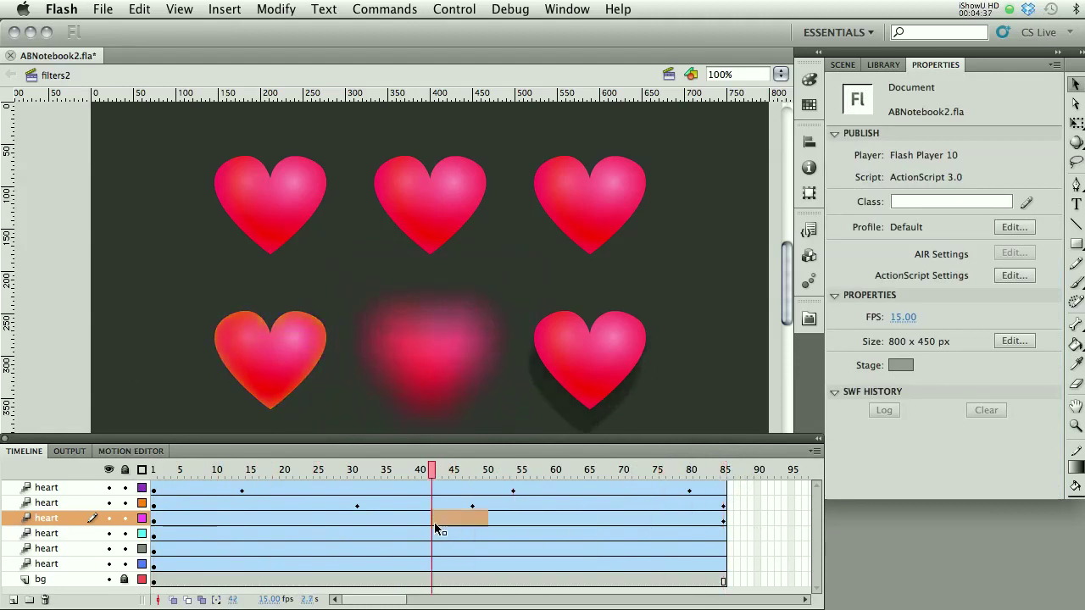
left_click(434, 522)
left_click(311, 366)
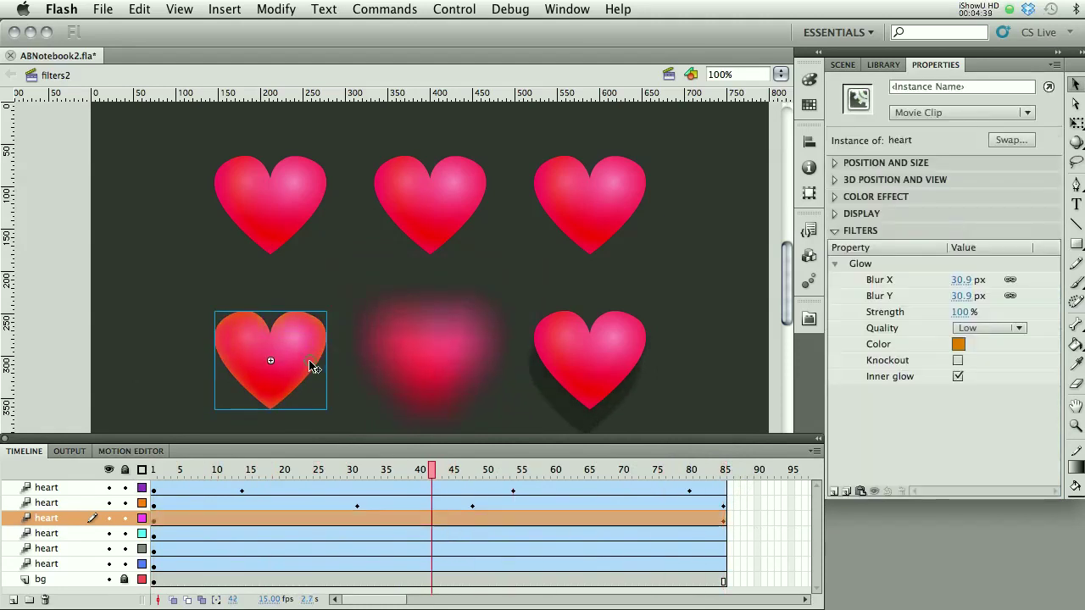
left_click(960, 345)
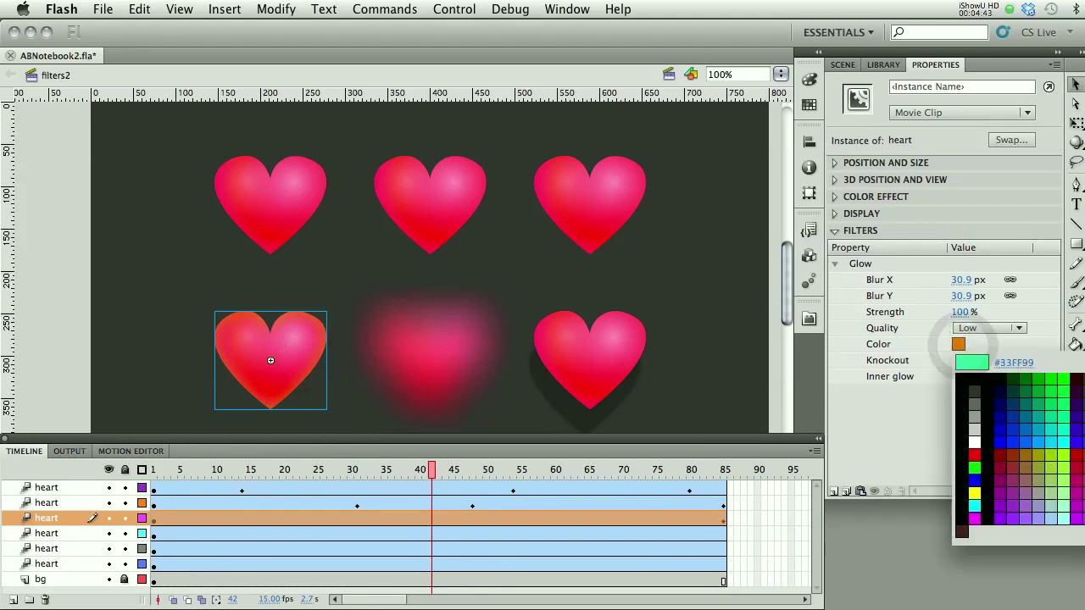
left_click(1084, 379)
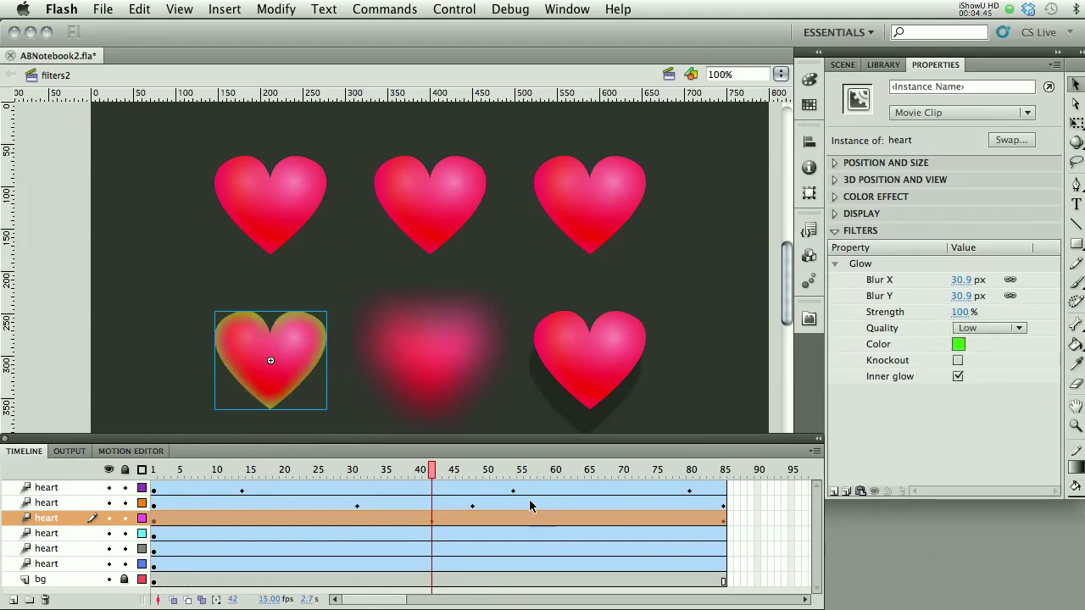
- At frame 42, set the lower-left heart's glow to purple with 100.9 px blur, and scrub to frame 85 to preview it
left_click_drag(430, 468, 445, 519)
left_click(432, 520)
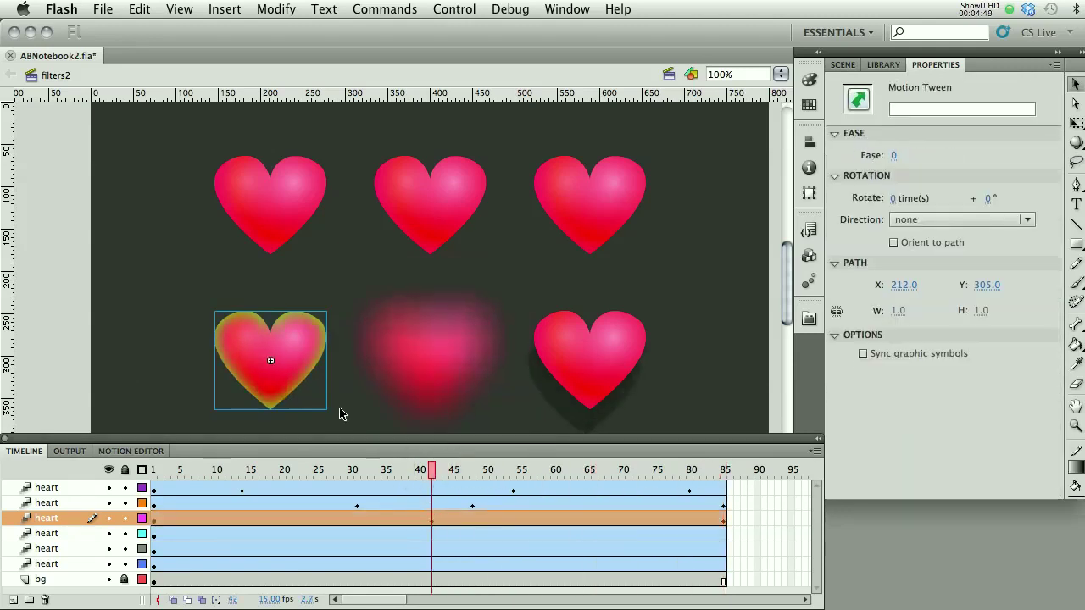
left_click(314, 372)
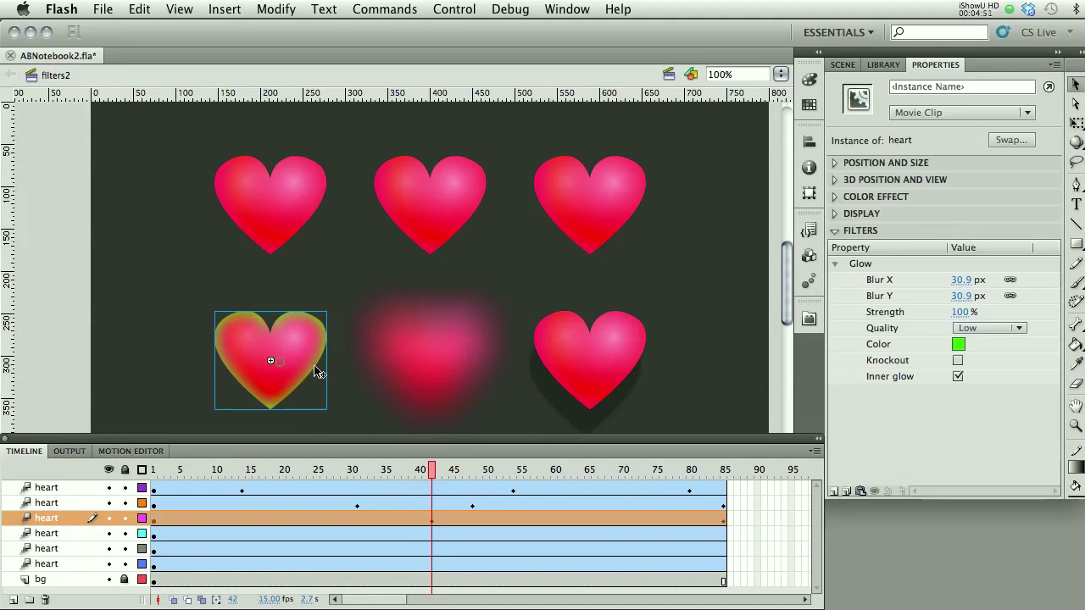
left_click(958, 344)
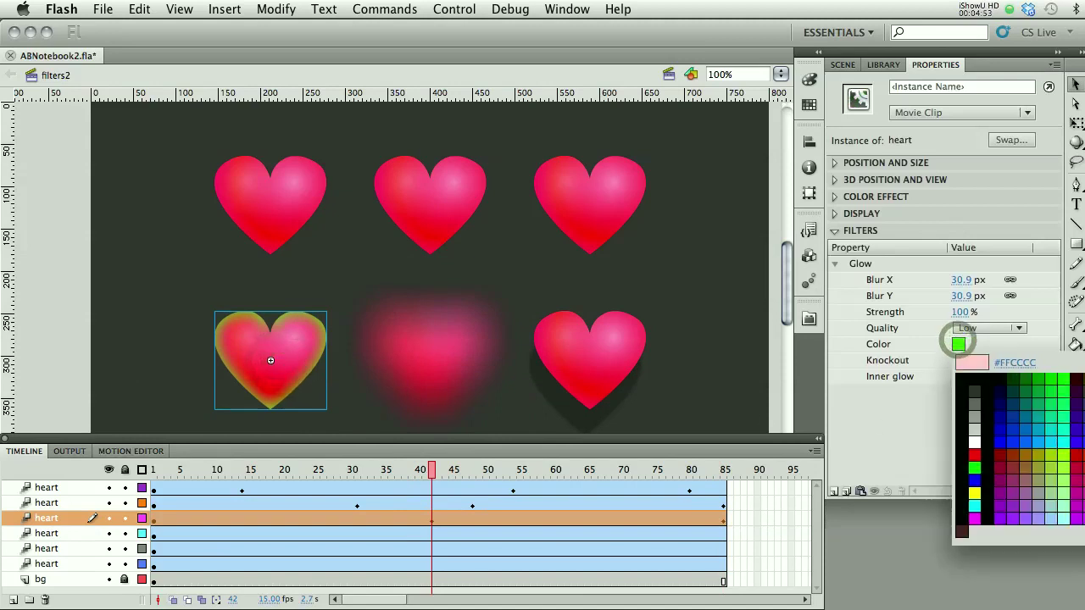
left_click(1084, 430)
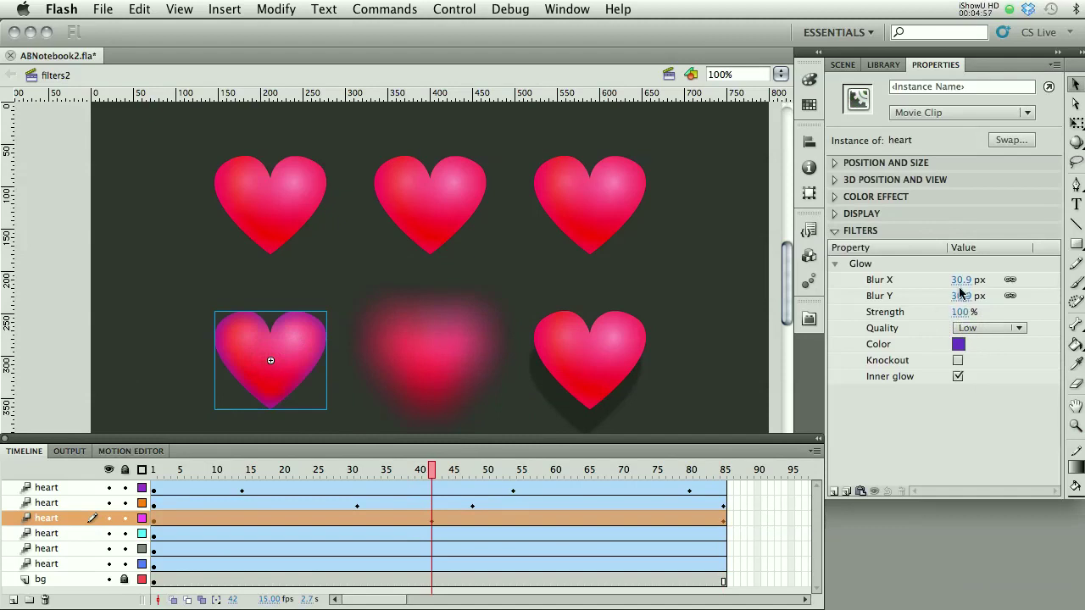
left_click_drag(960, 292, 963, 297)
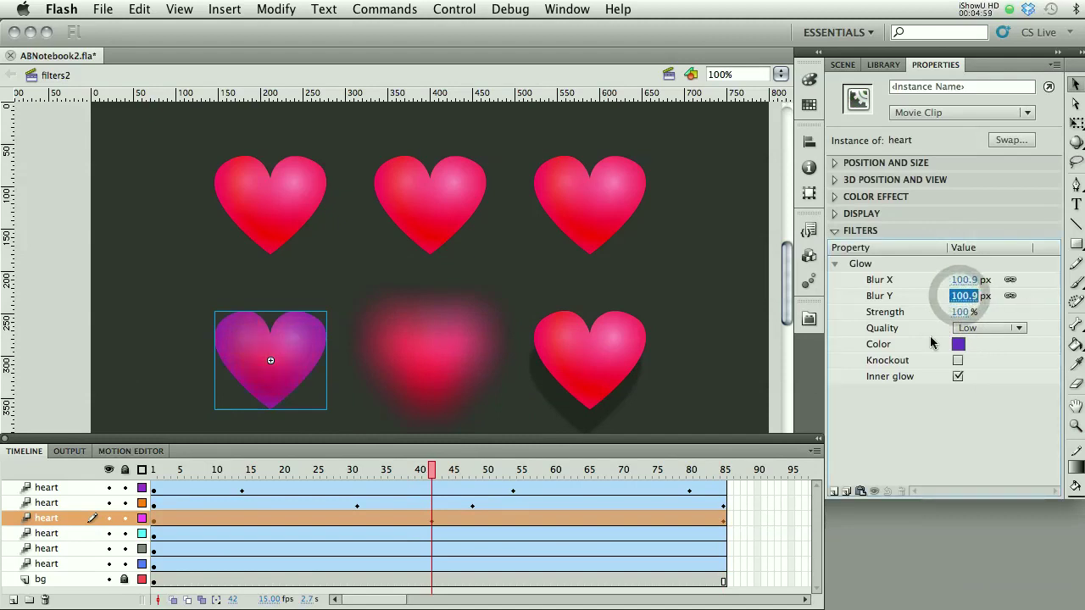
left_click_drag(431, 469, 749, 480)
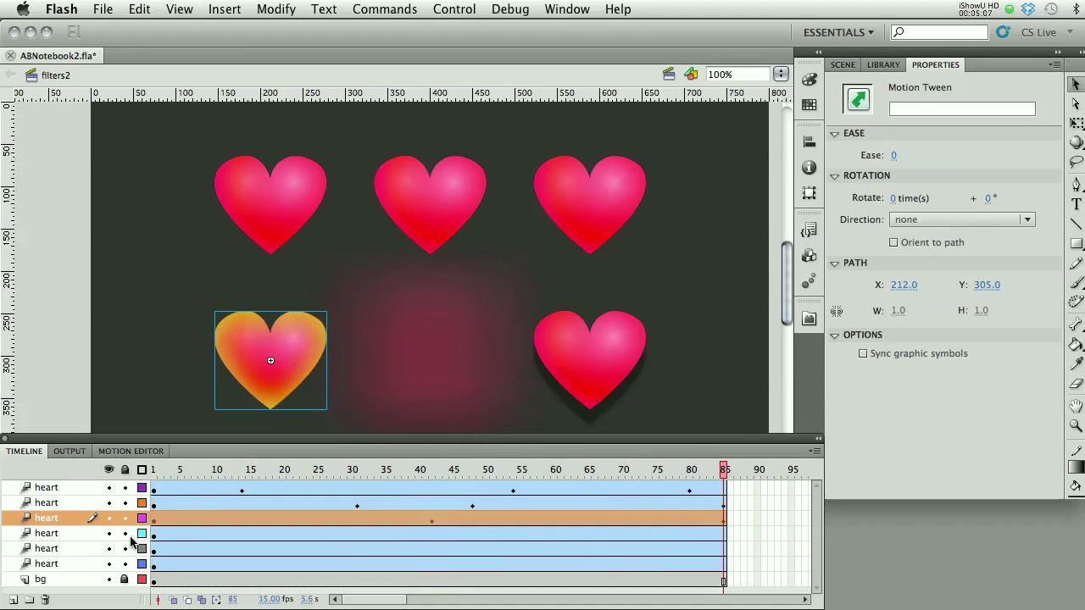
- Add a Bevel filter to the upper-right heart
left_click(74, 537)
left_click(580, 180)
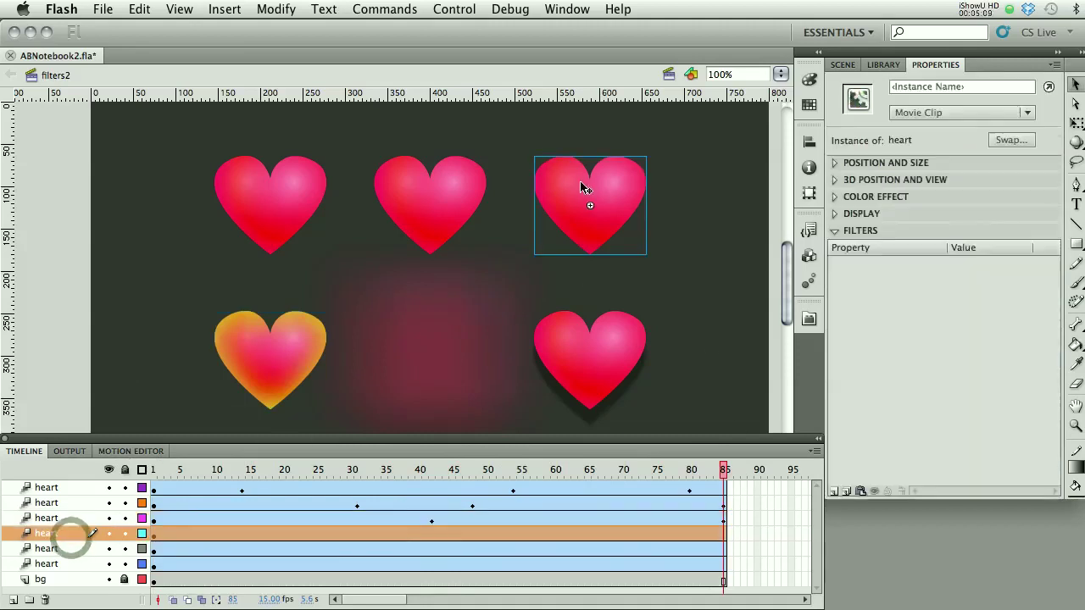
left_click(833, 490)
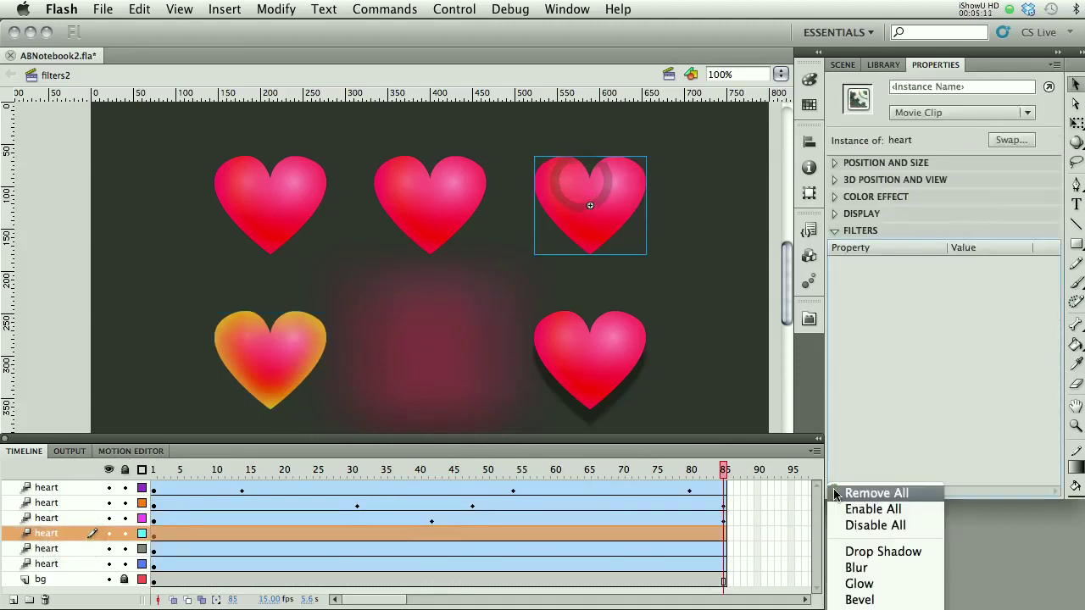
left_click(865, 600)
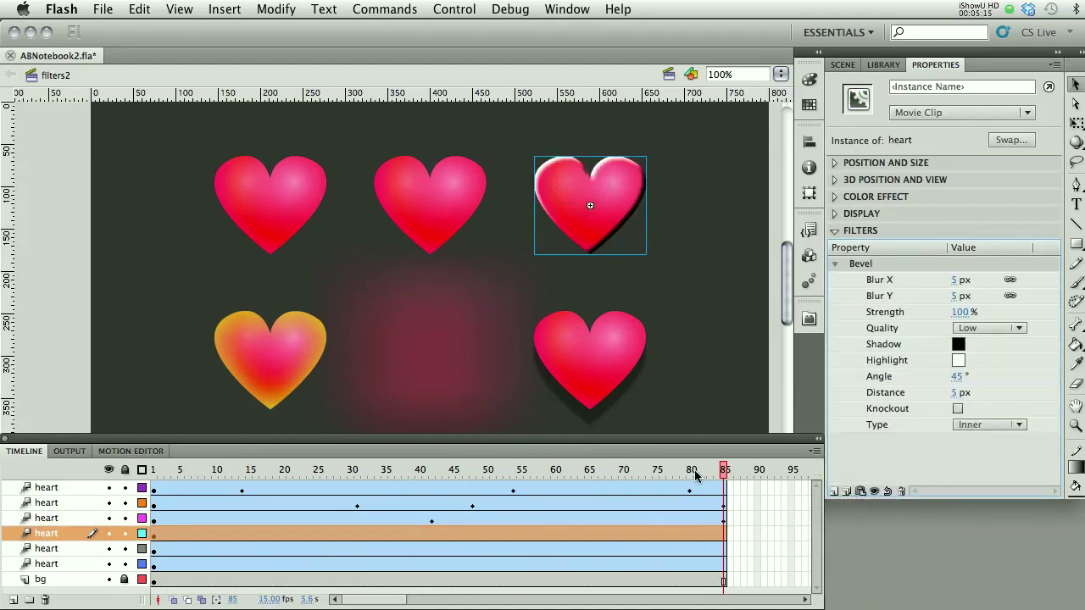
- At frame 1, give the upper-right heart's bevel a dark purple shadow, 16 px blur and 112% strength
left_click_drag(720, 475, 44, 484)
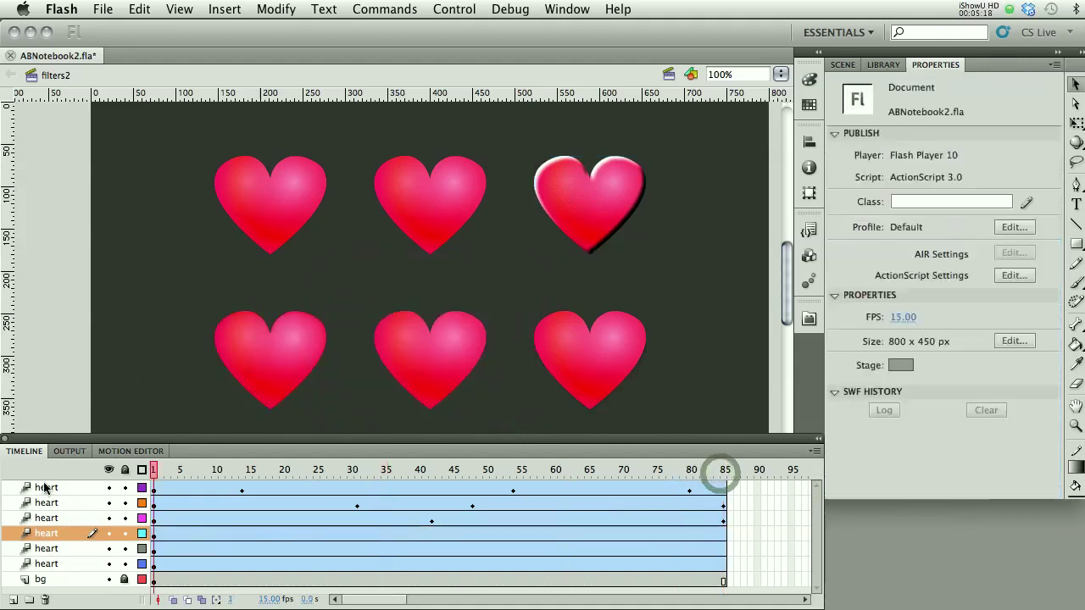
left_click(618, 206)
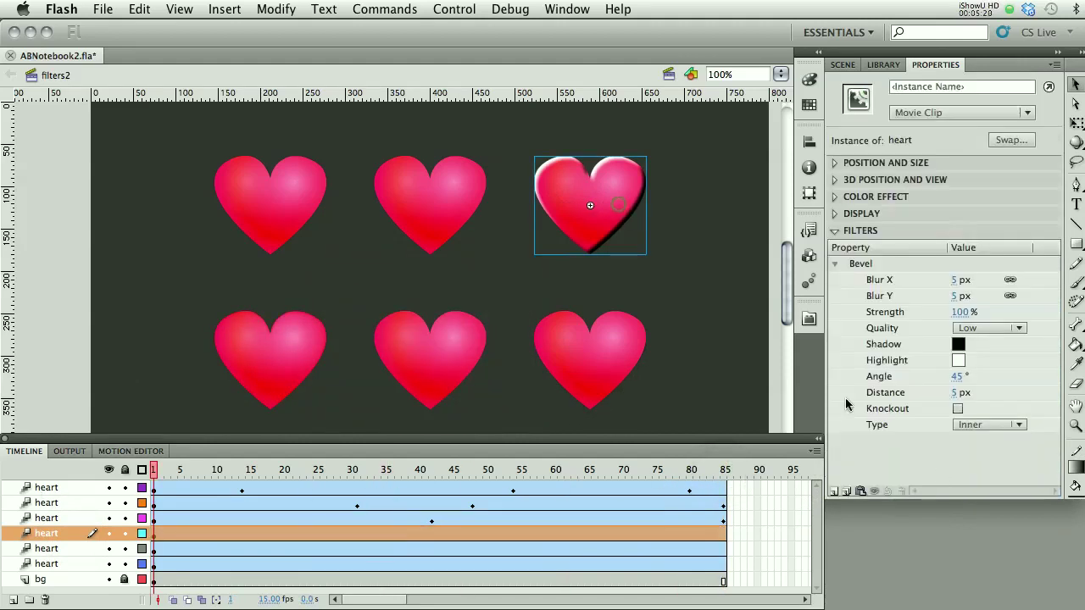
left_click(959, 345)
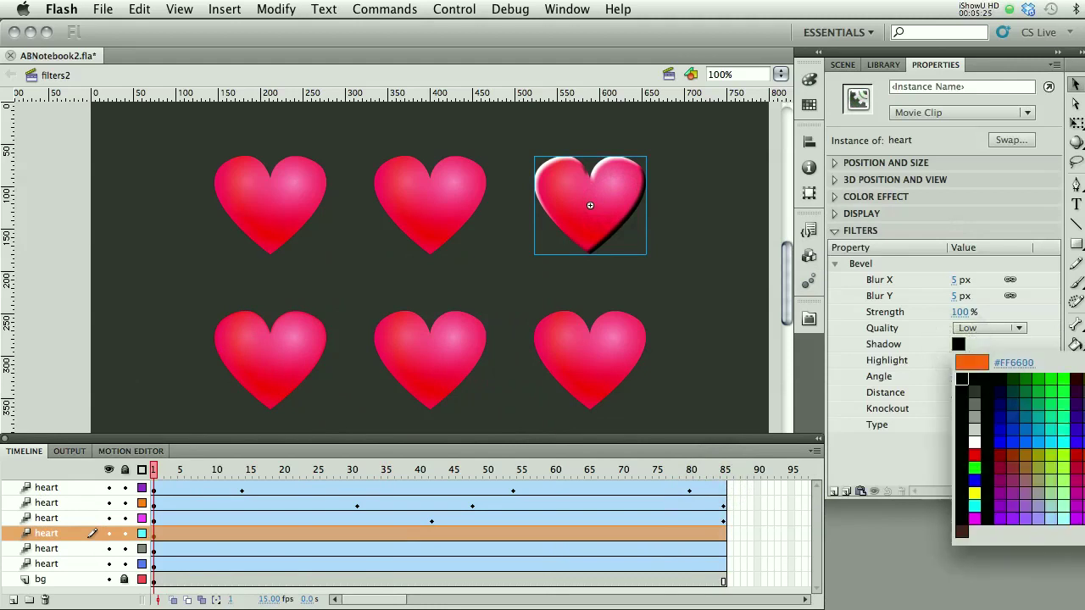
left_click(1083, 455)
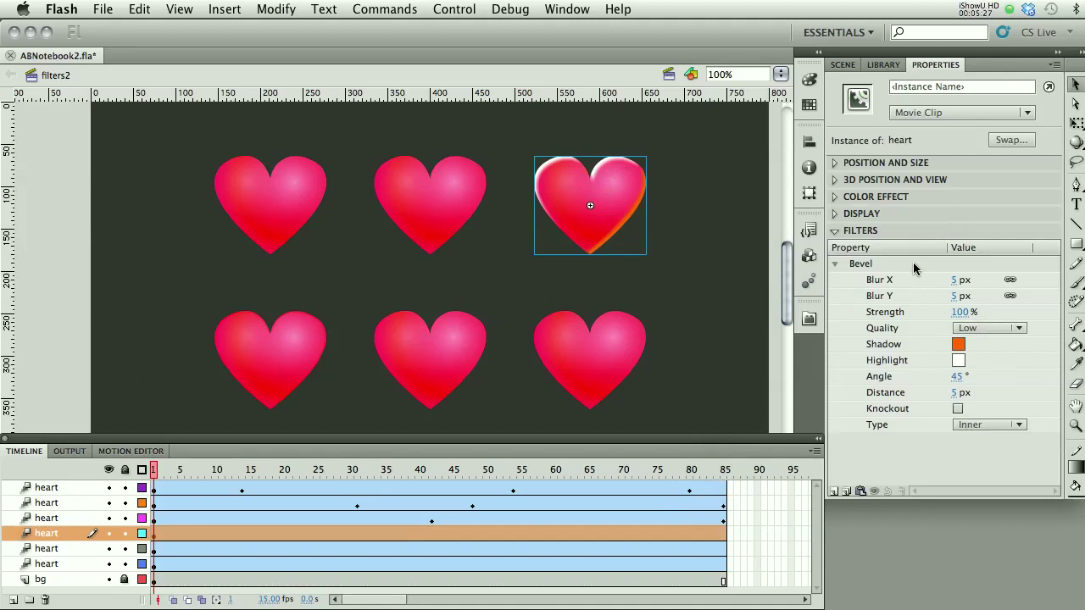
left_click(959, 345)
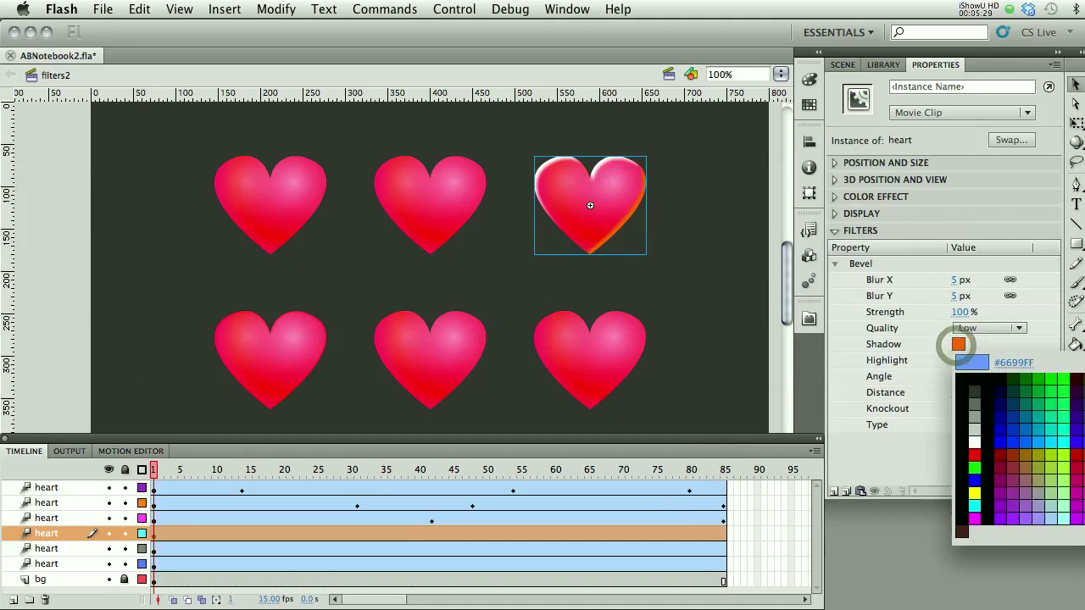
key("Return")
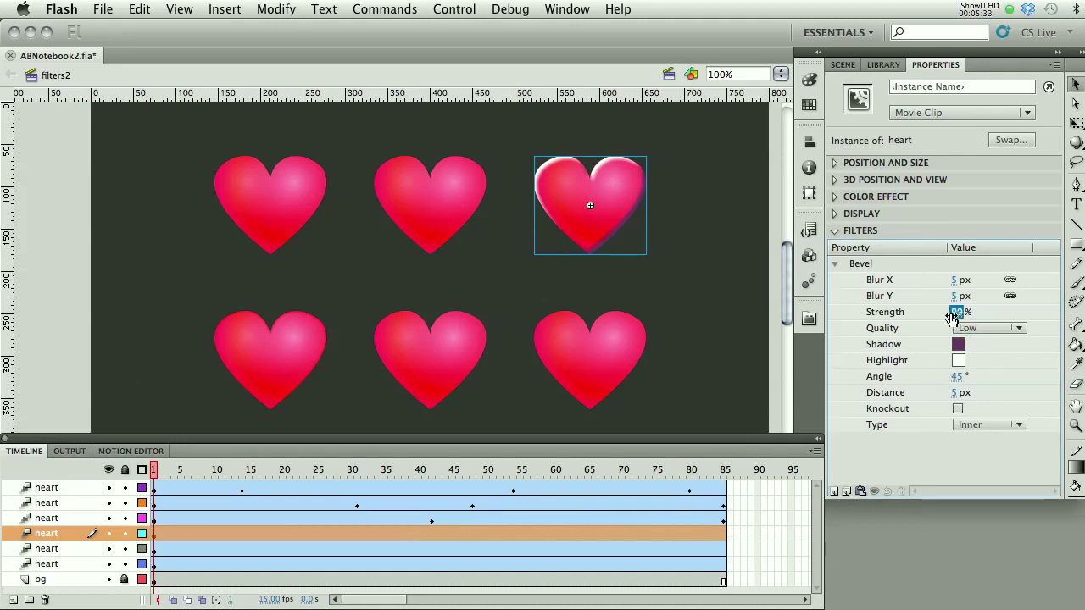
mouse_move(957, 316)
left_mouse_down()
mouse_move(988, 316)
mouse_move(955, 317)
mouse_move(974, 301)
mouse_move(957, 311)
mouse_move(977, 314)
left_mouse_up()
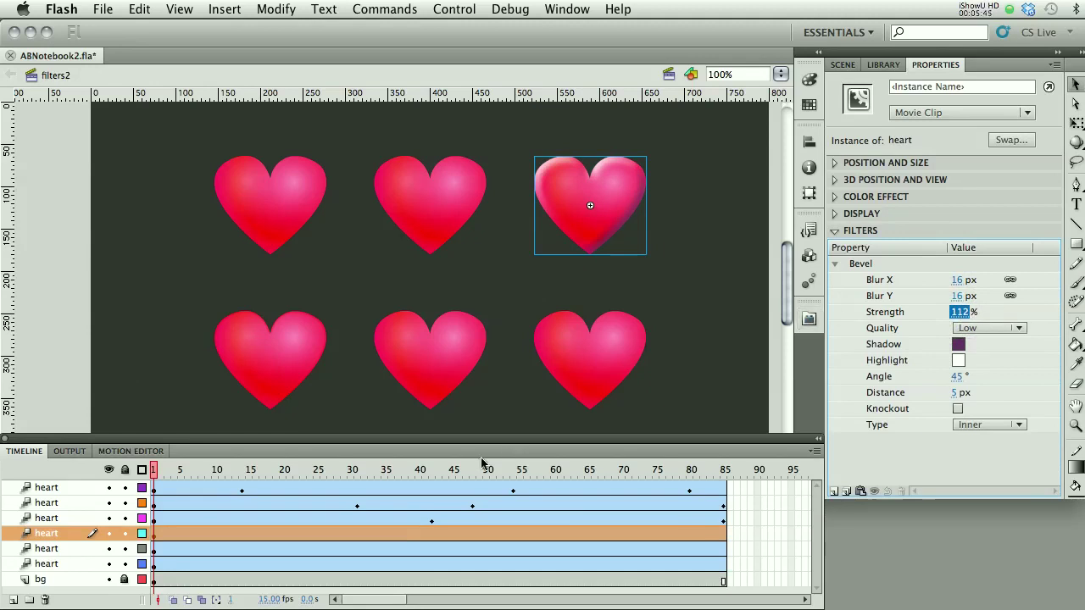
- At frame 85, set the upper-right heart's bevel strength to 232%
left_click_drag(154, 472, 726, 520)
left_click(722, 532)
left_click(623, 224)
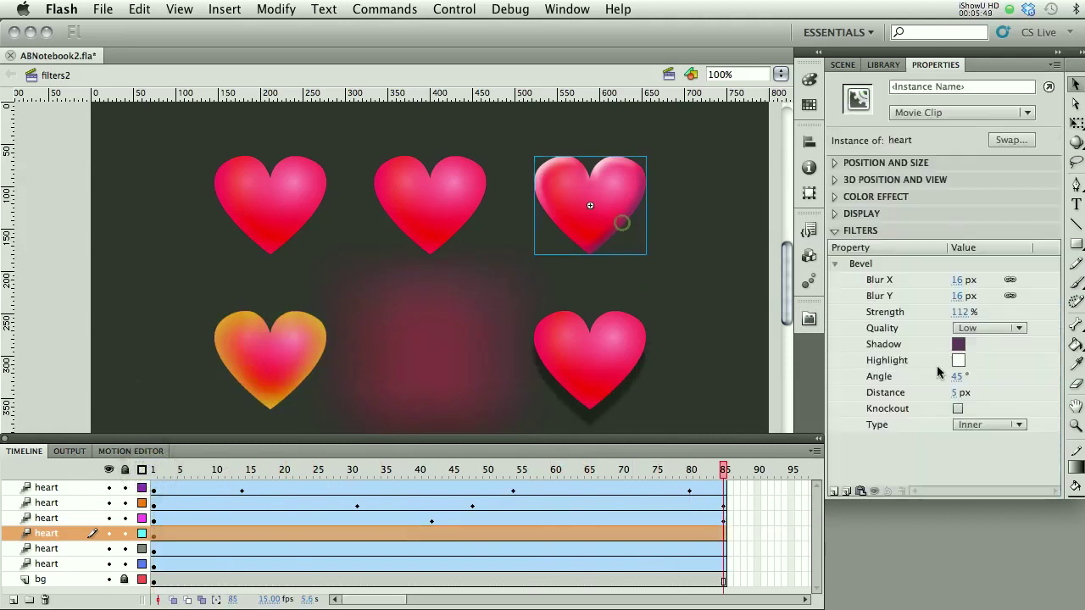
left_click_drag(965, 318, 1032, 357)
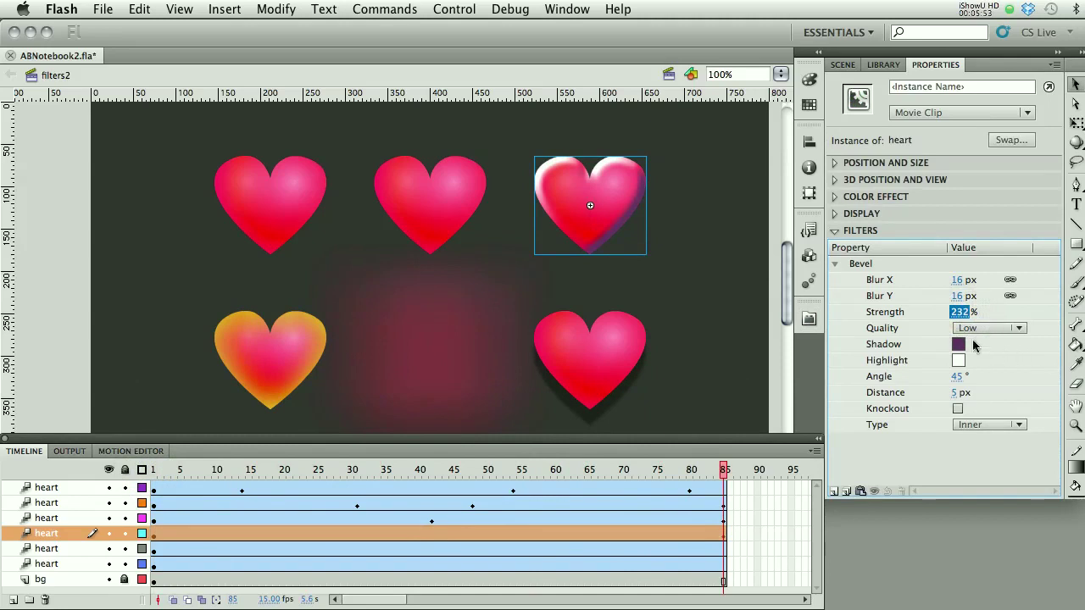
- At frame 85, set the bevel's shadow to dark blue #003399 and its highlight to yellow-green, and return to frame 1
left_click(958, 344)
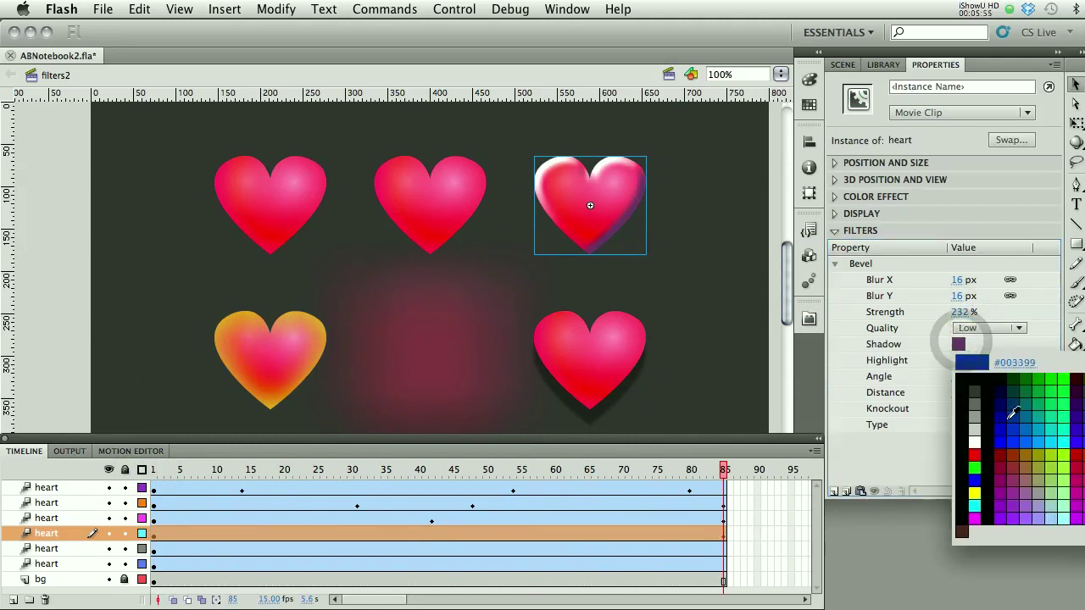
left_click(1012, 412)
left_click(959, 360)
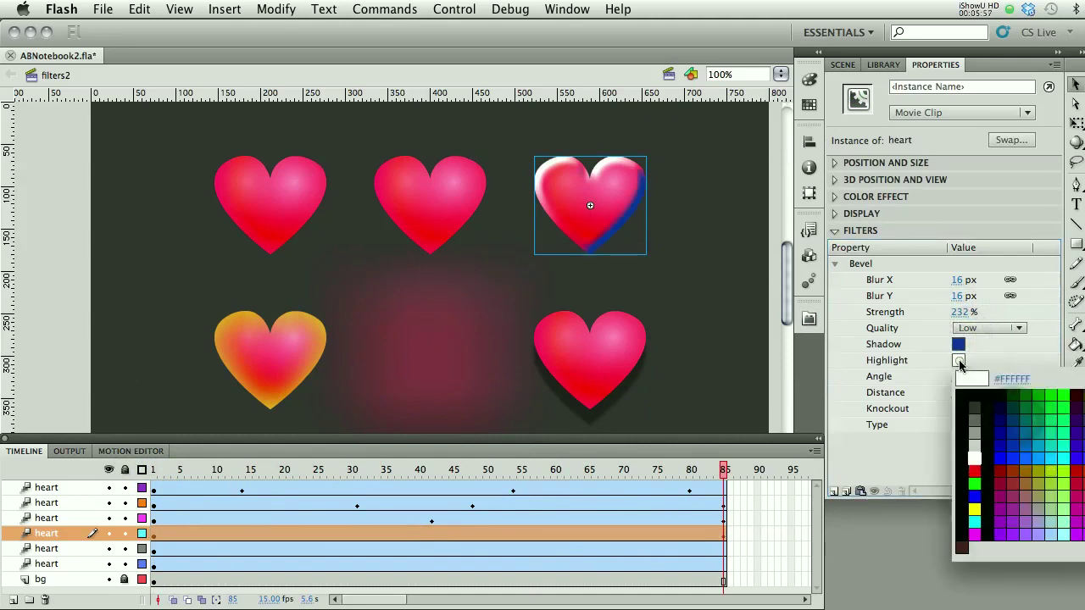
left_click(1073, 476)
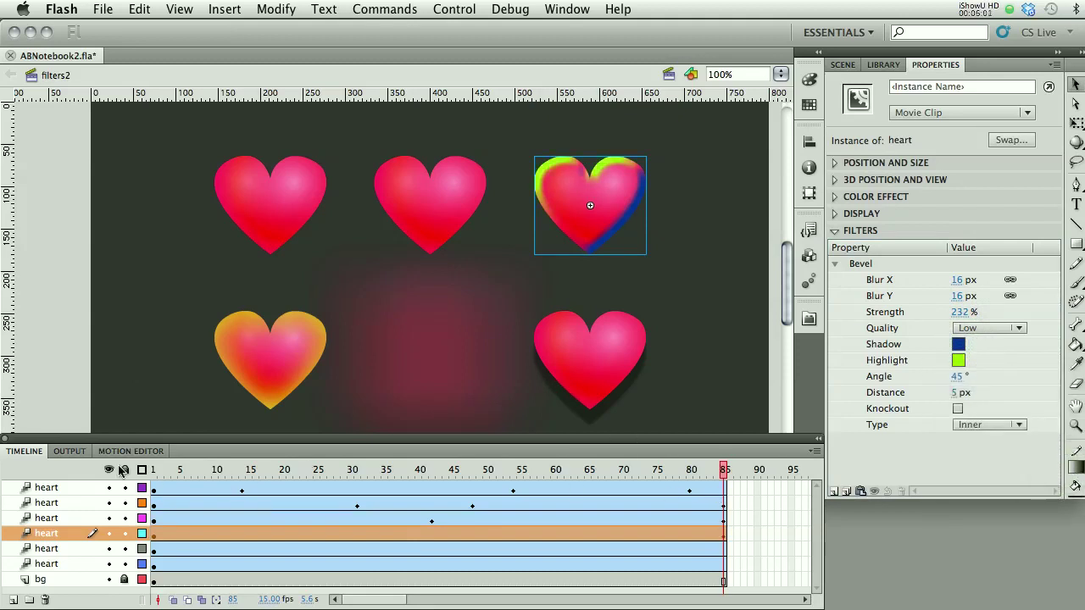
left_click_drag(154, 471, 23, 500)
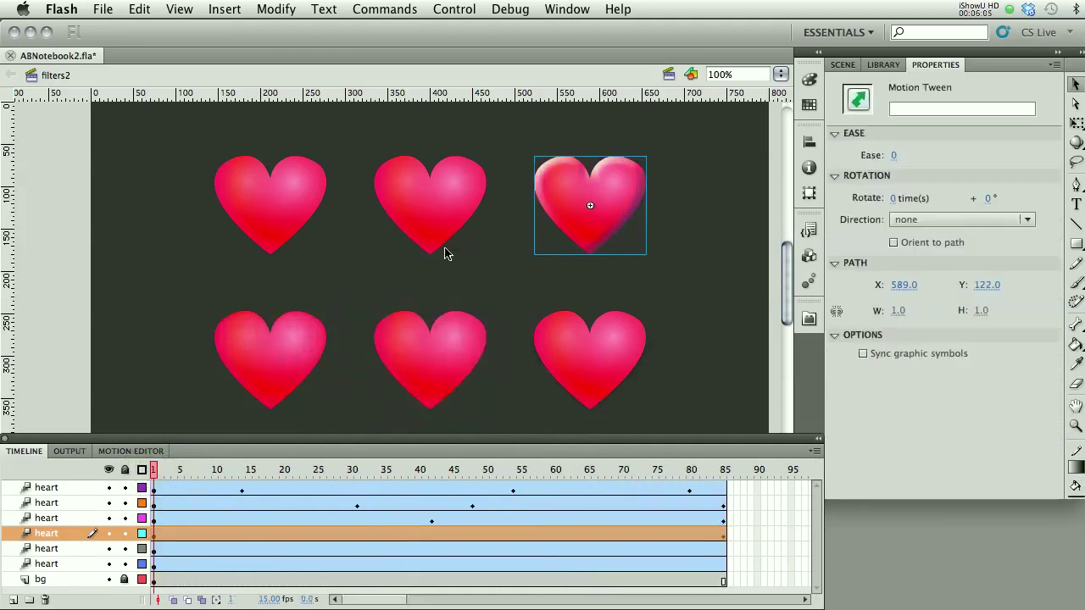